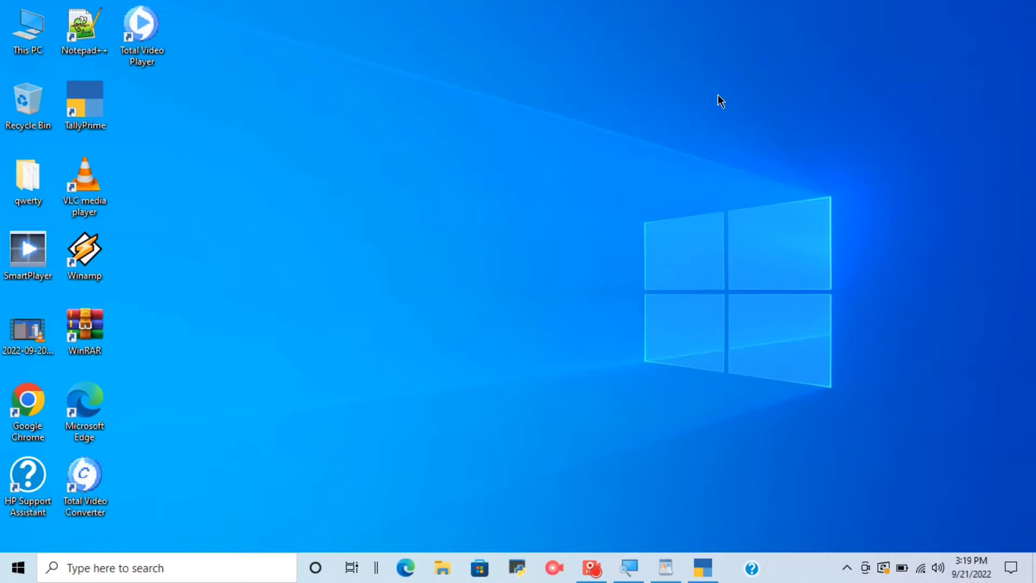
Check the first exercise task in WordPad, switch to TallyPrime and set the new company's name and mailing name to NAVIN AGENCY.
click(665, 567)
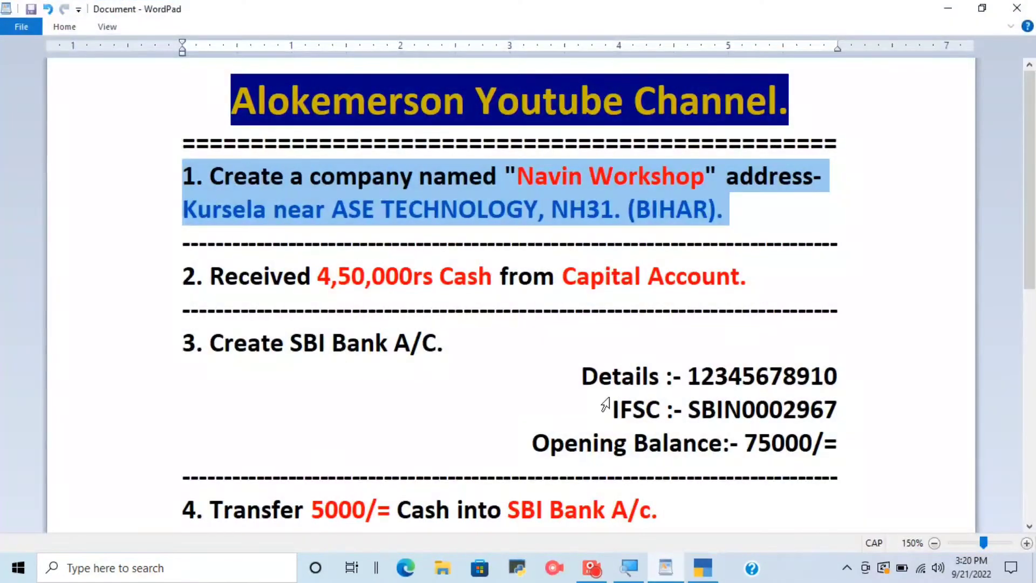
click(587, 210)
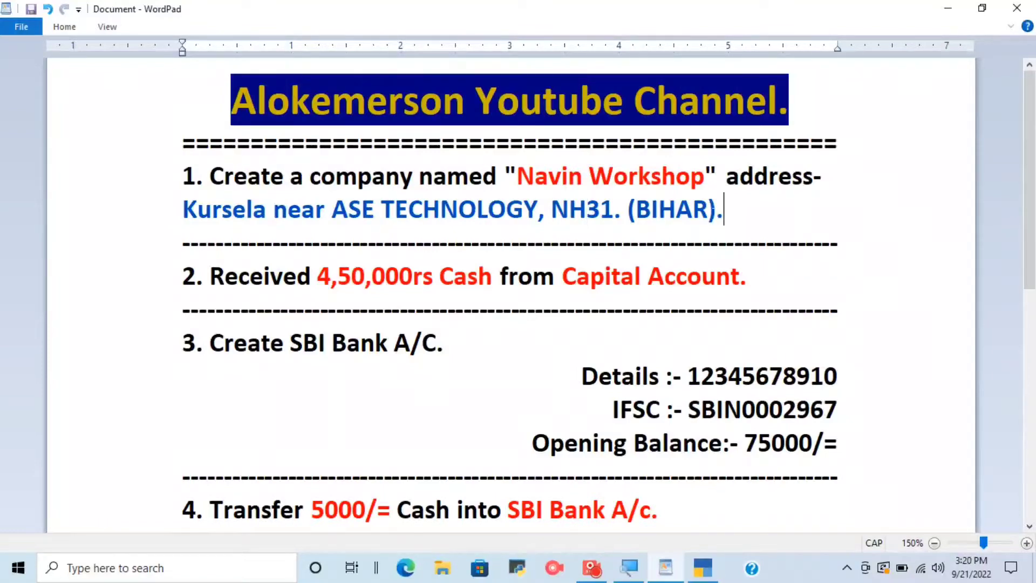
drag(158, 181, 159, 211)
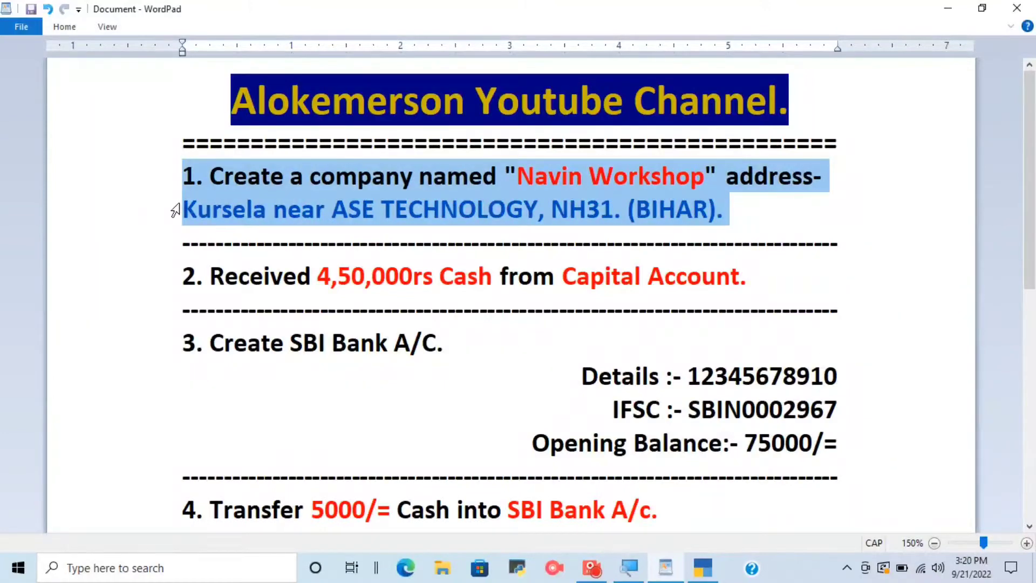
click(702, 567)
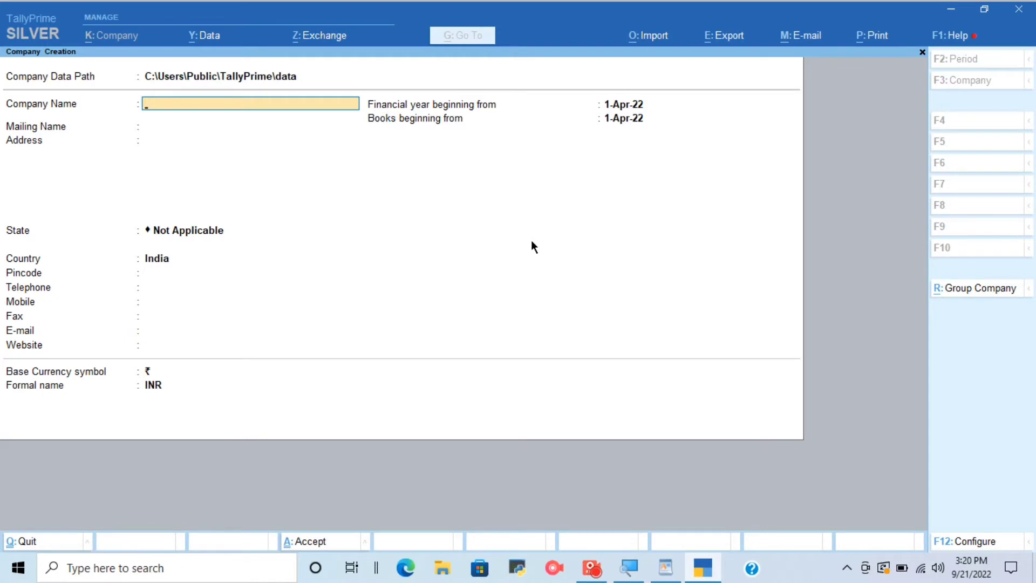
text(NAVIN AGENCY)
key(Return)
key(Return)
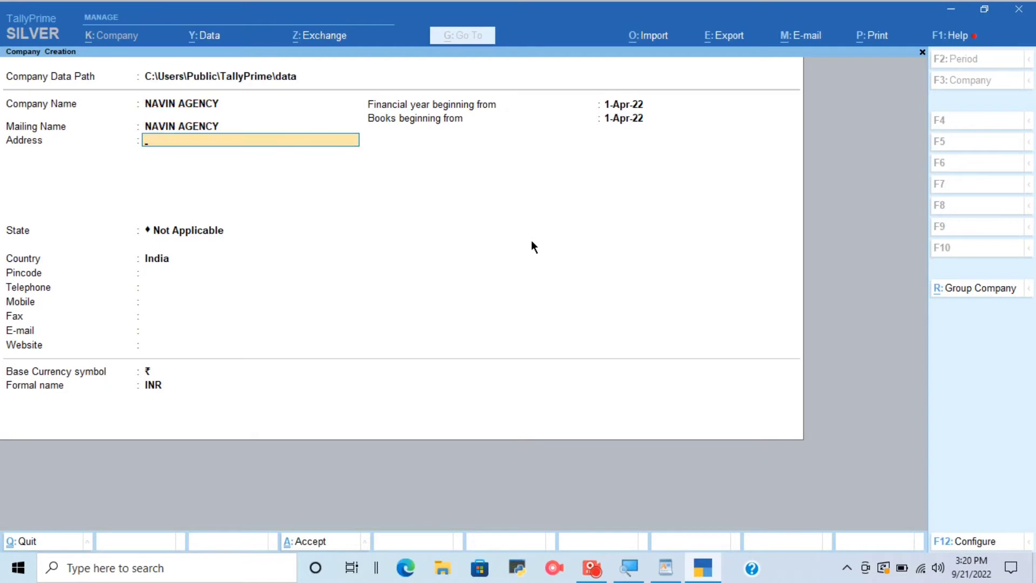
Fill in the company's postal address on two lines, following the wording of the exercise.
text(KURSELA NEAR ASE TE)
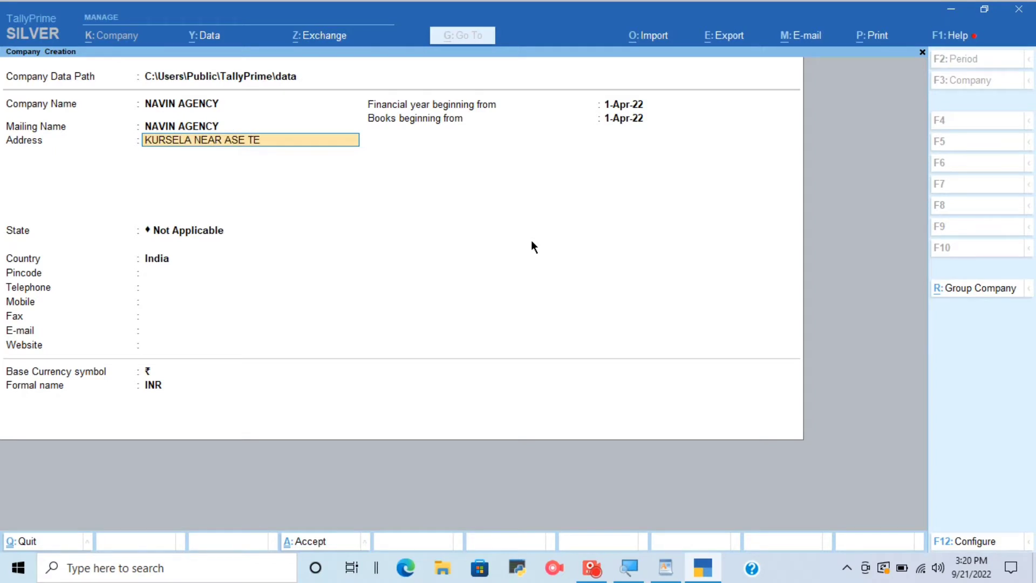
text(CHNOLOGY)
key(Return)
text(NH)
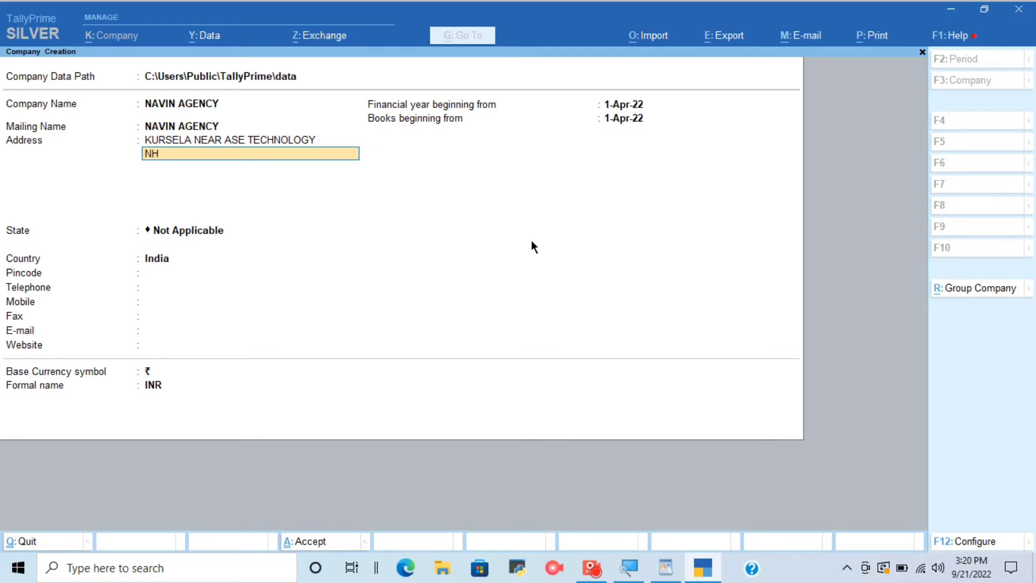
text( 31)
key(Return)
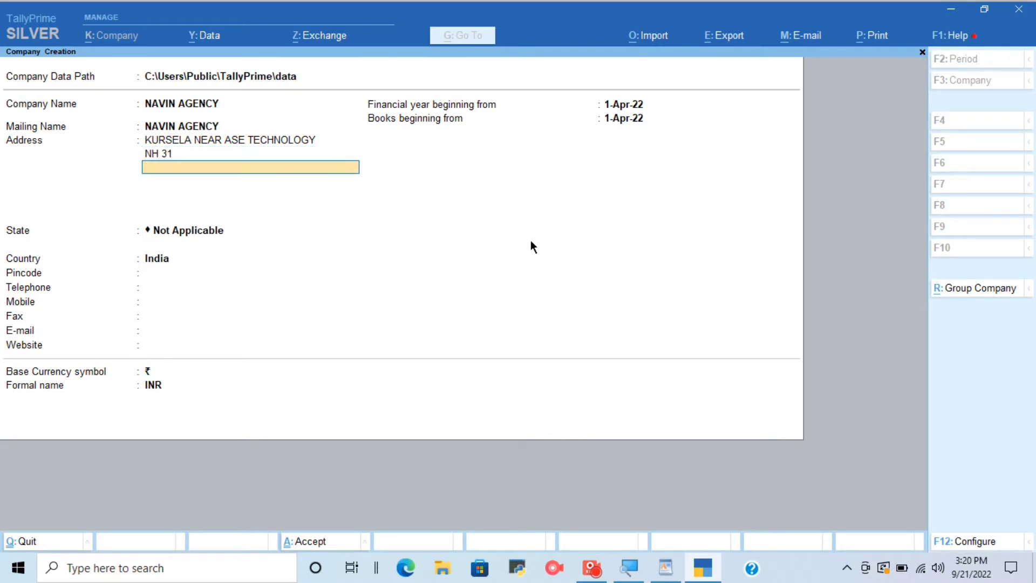
Set the company's state to Bihar and create the company with the default accounting, inventory and taxation features.
key(Return)
text(Bih)
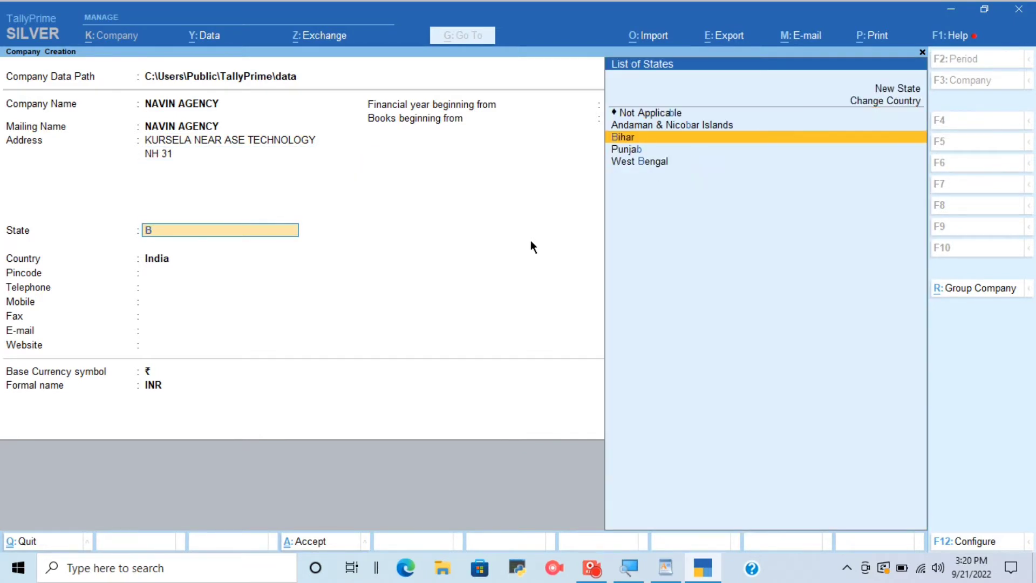
key(Return)
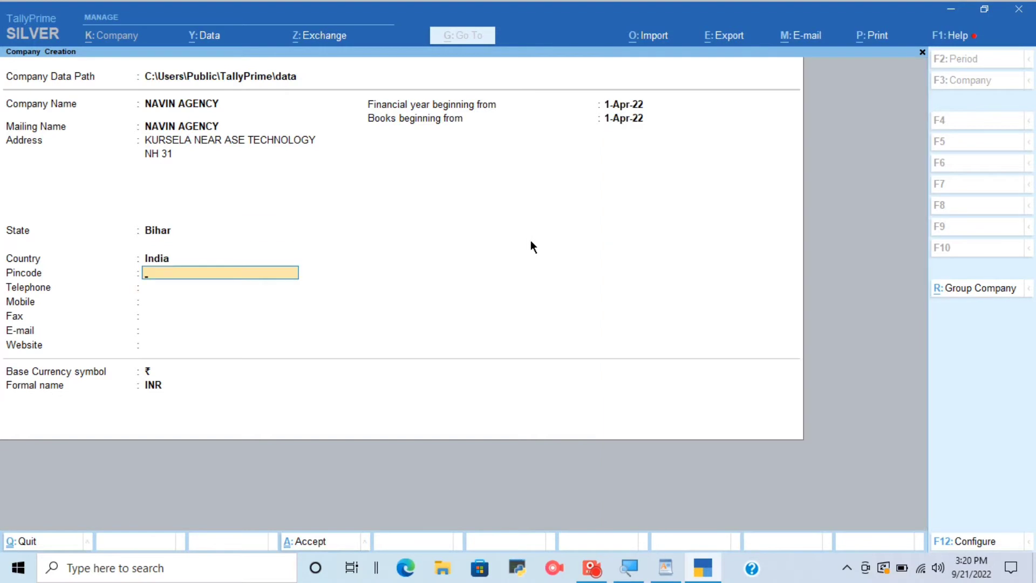
key(ctrl+a)
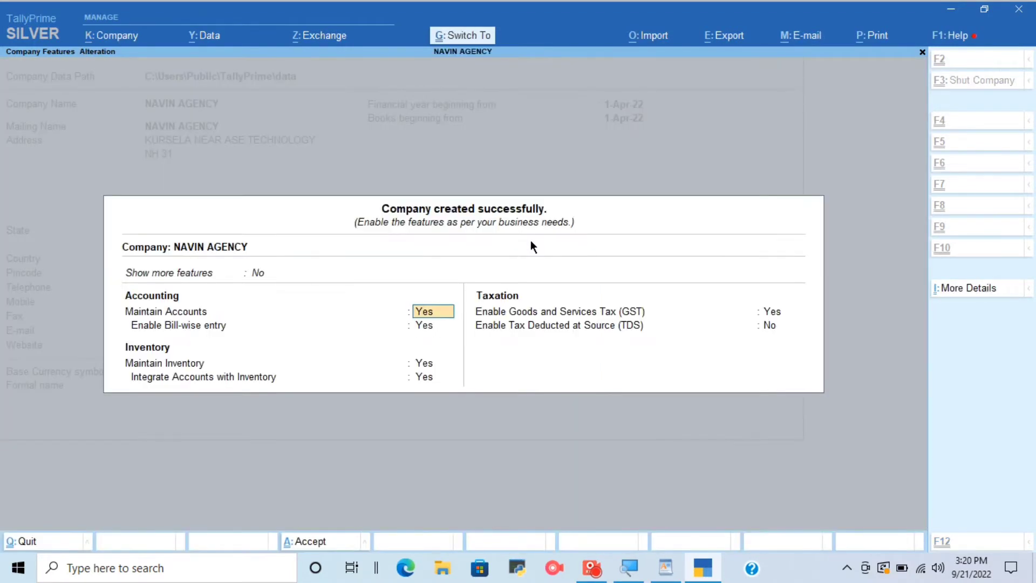
key(ctrl+a)
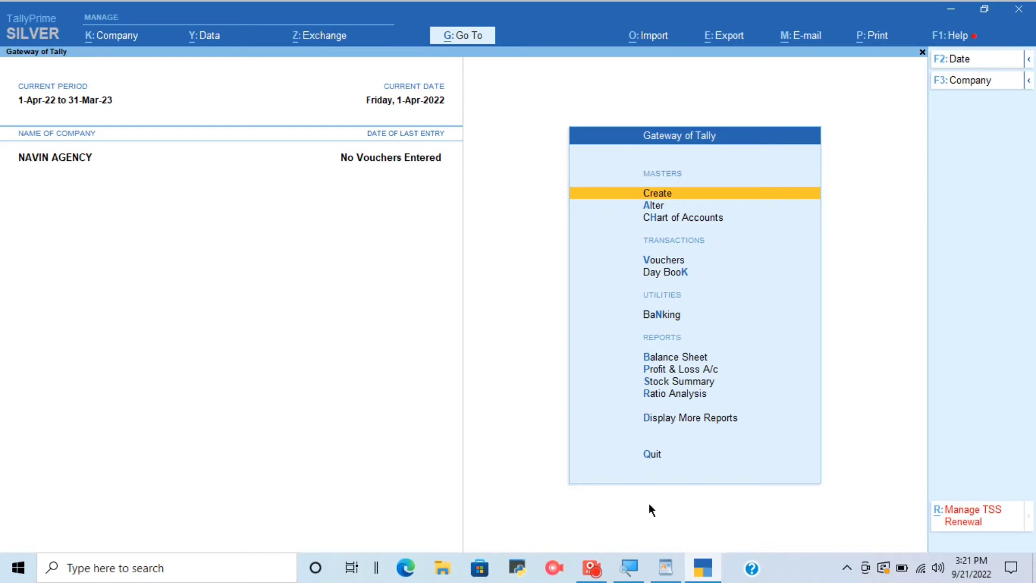
Check the second task in WordPad and start a Receipt voucher in TallyPrime with Cash as the account.
click(666, 568)
scroll(511, 302, down, 5)
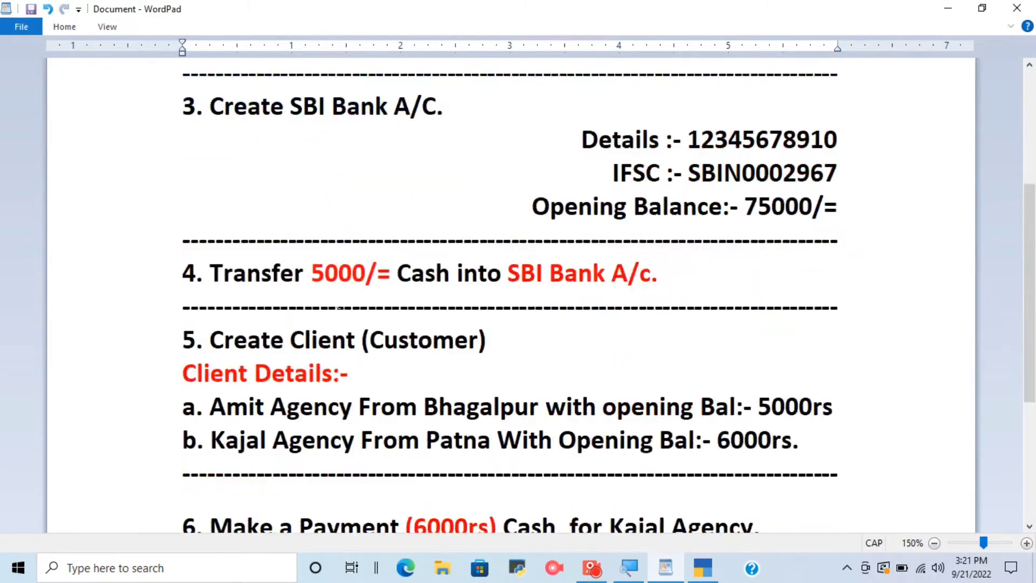
scroll(512, 303, up, 4)
click(239, 238)
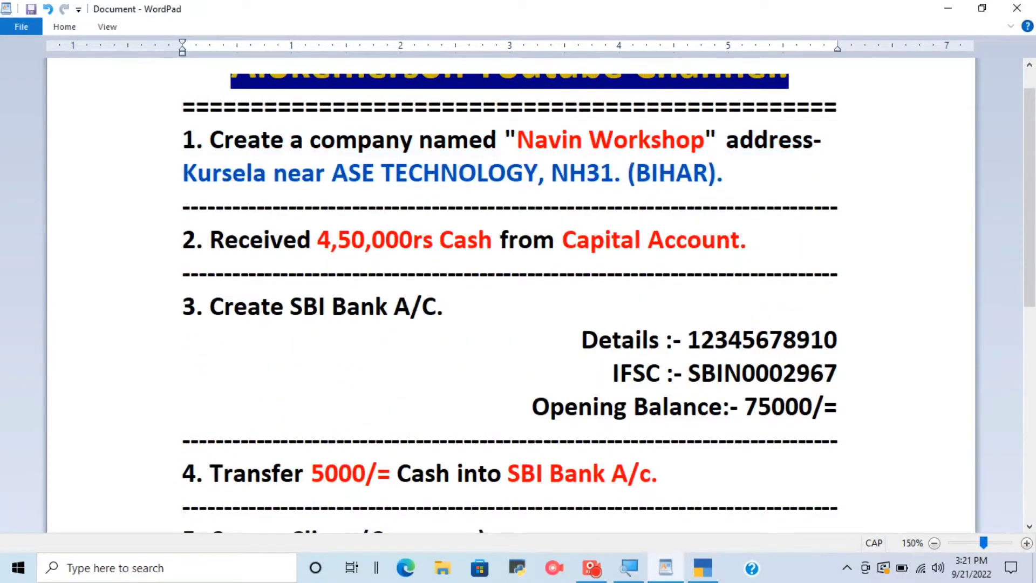
drag(196, 238, 753, 246)
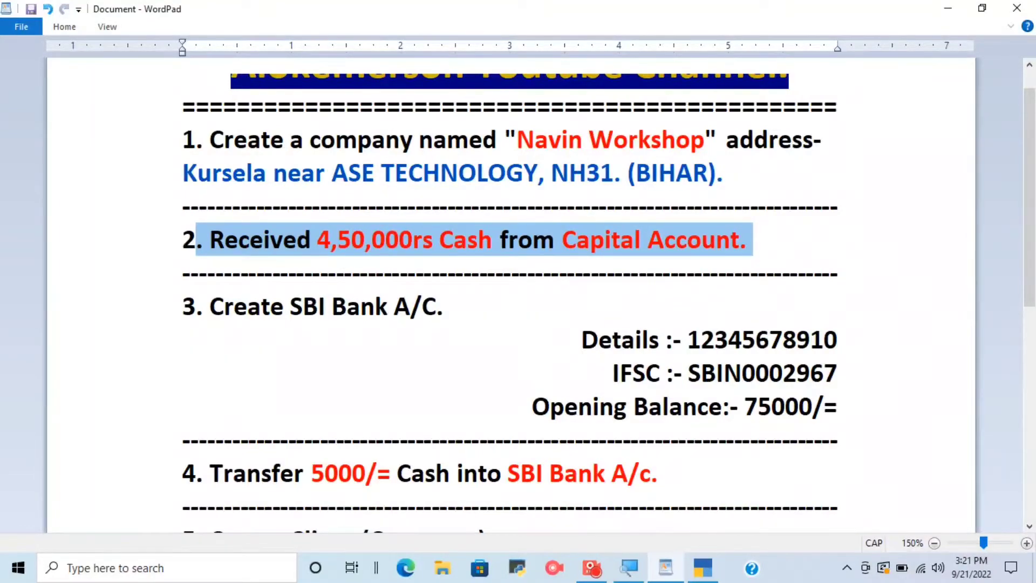
click(710, 576)
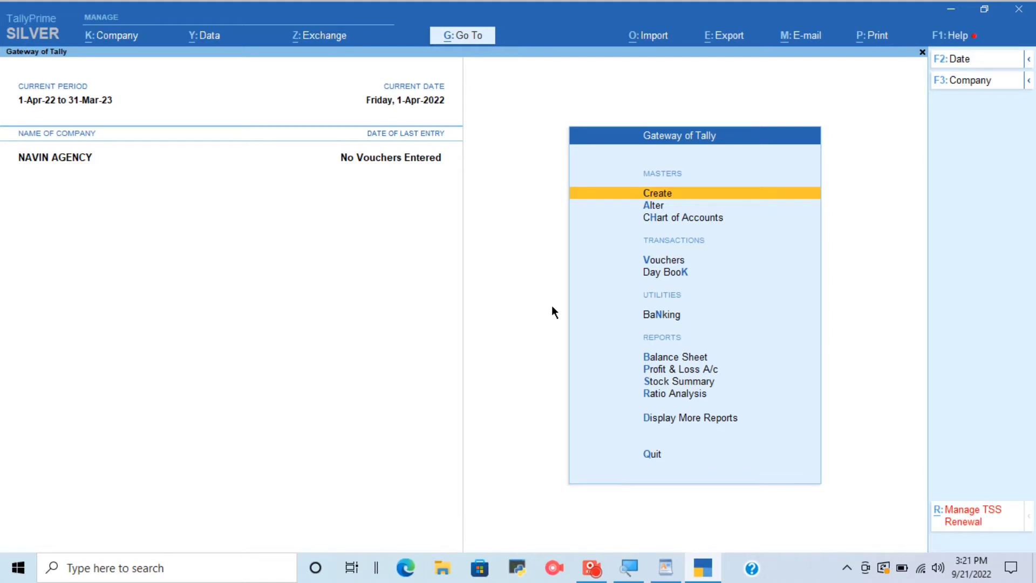
key(v)
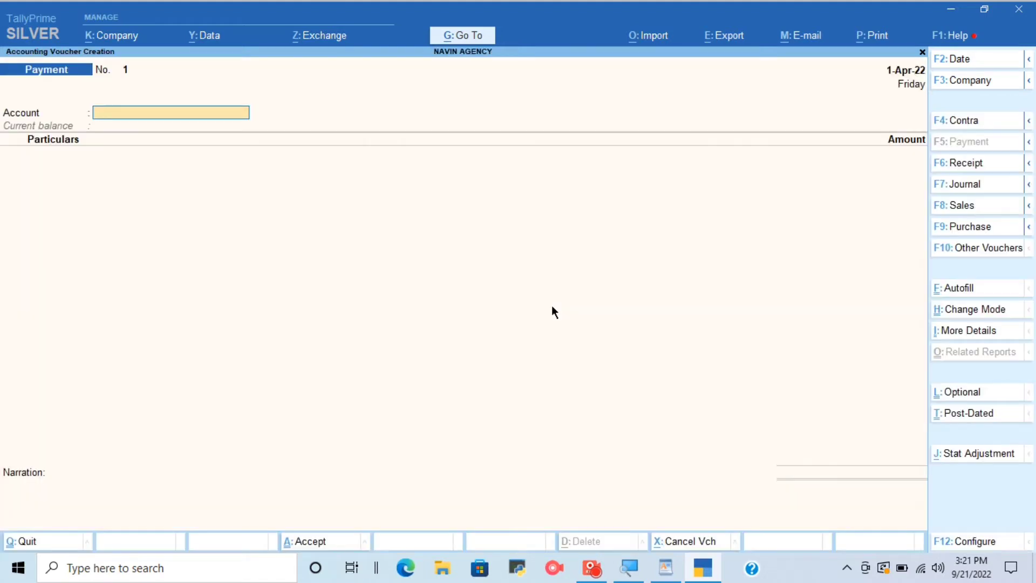
key(F6)
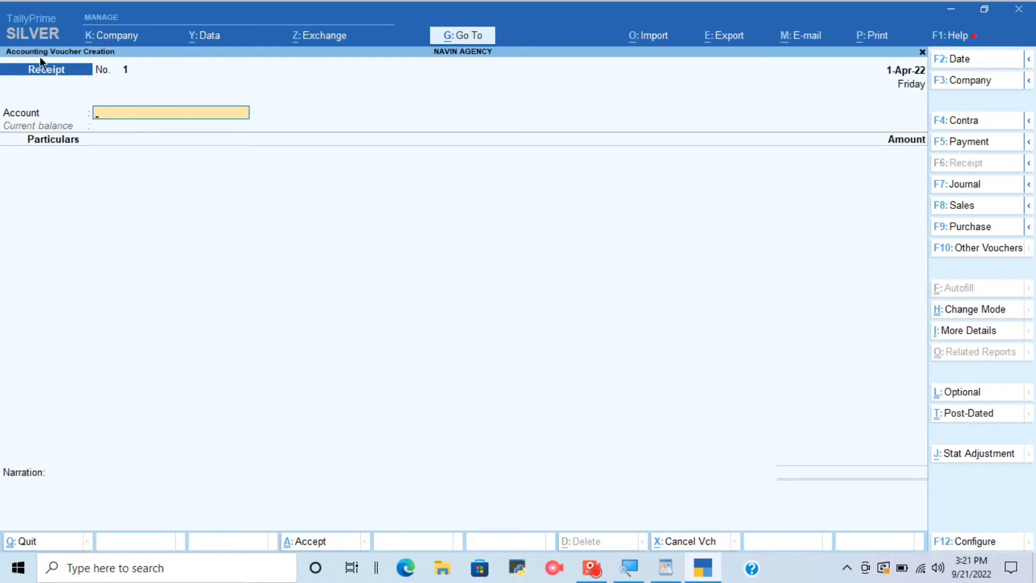
click(666, 567)
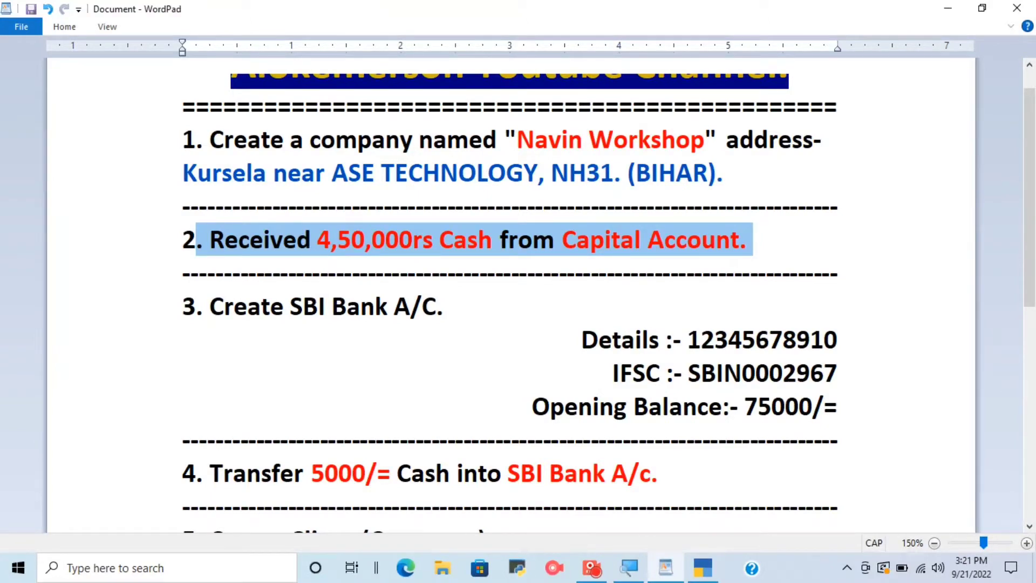
click(703, 567)
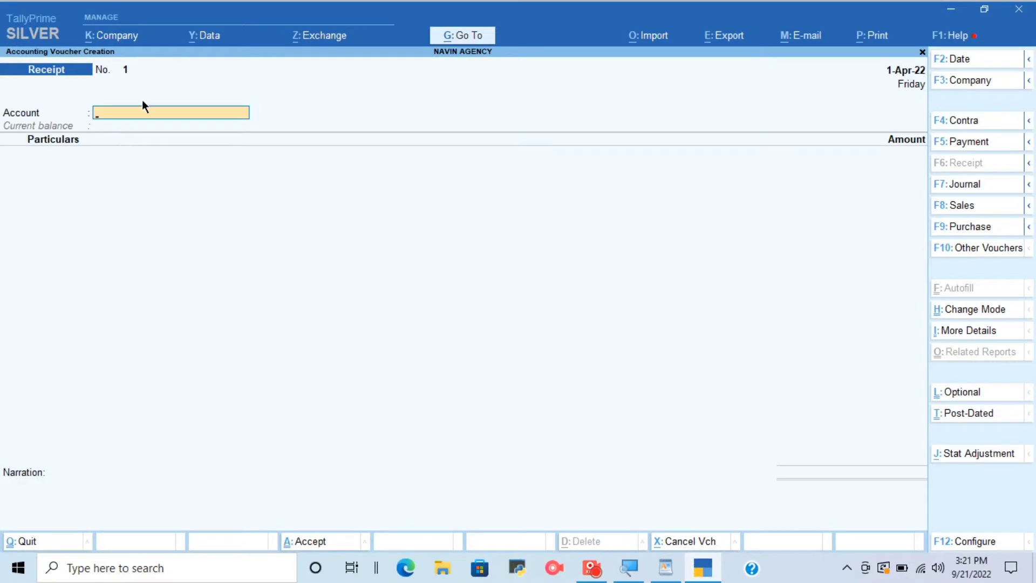
text(CAS)
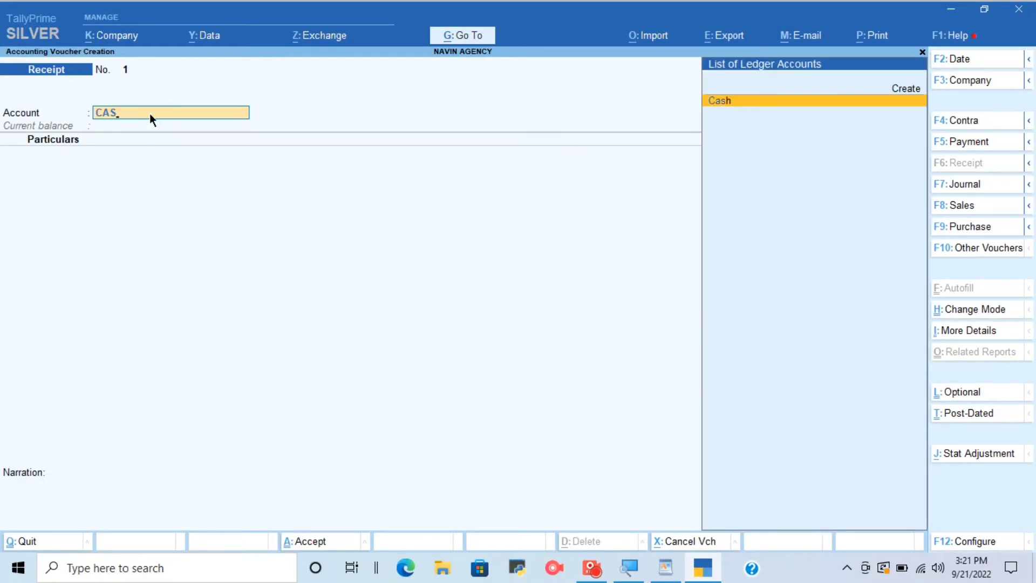
key(Return)
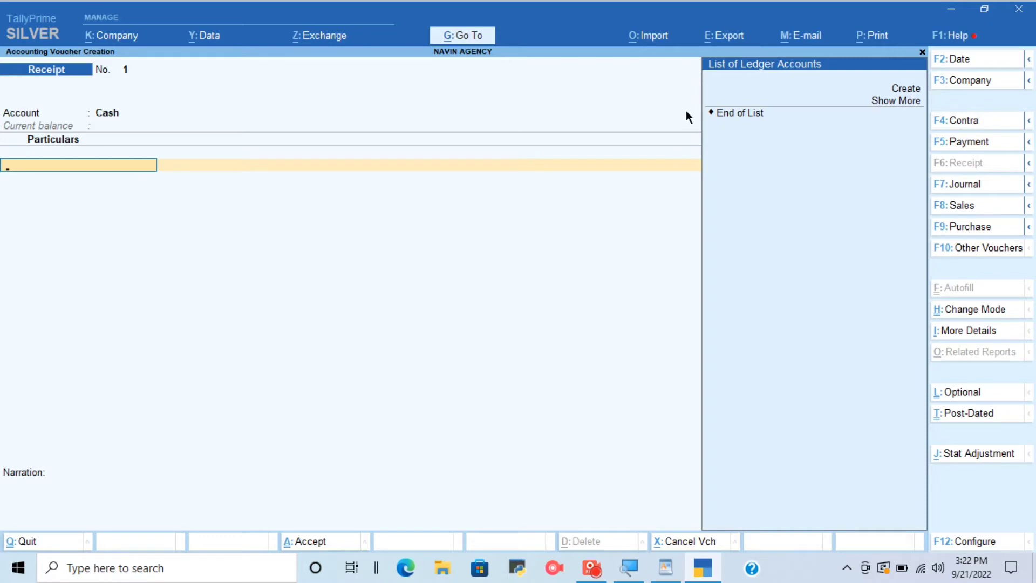
Create a ledger named CAPITAL A/C under Capital Account for the receipt's particulars.
key(alt+c)
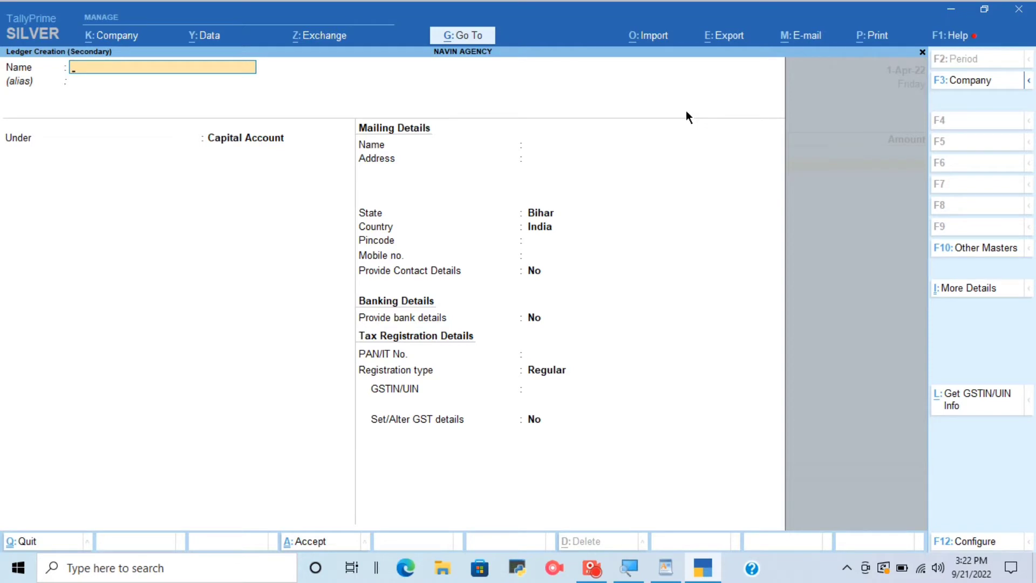
text(CAPITAL A/C)
key(Return)
key(Return)
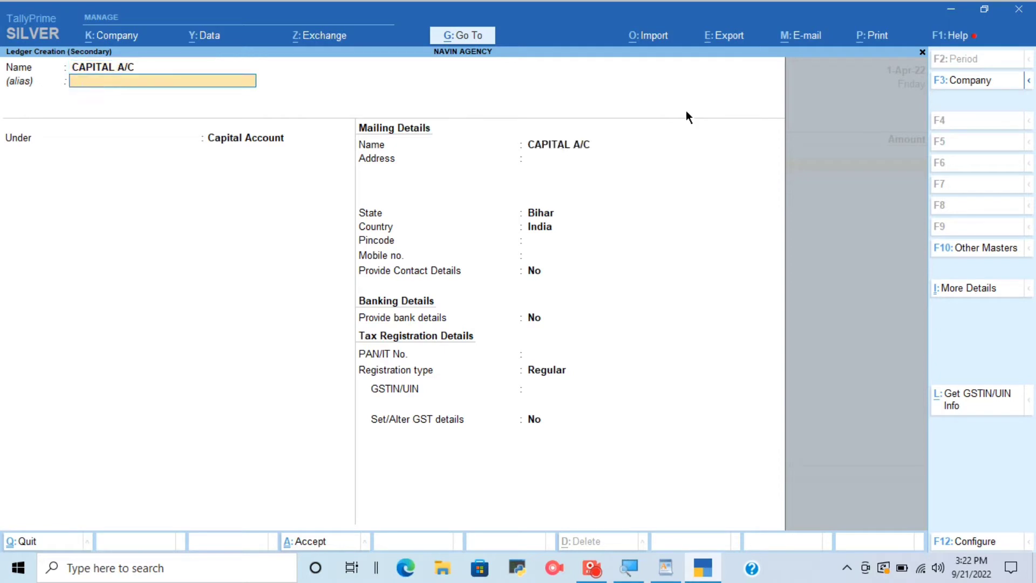
key(Return)
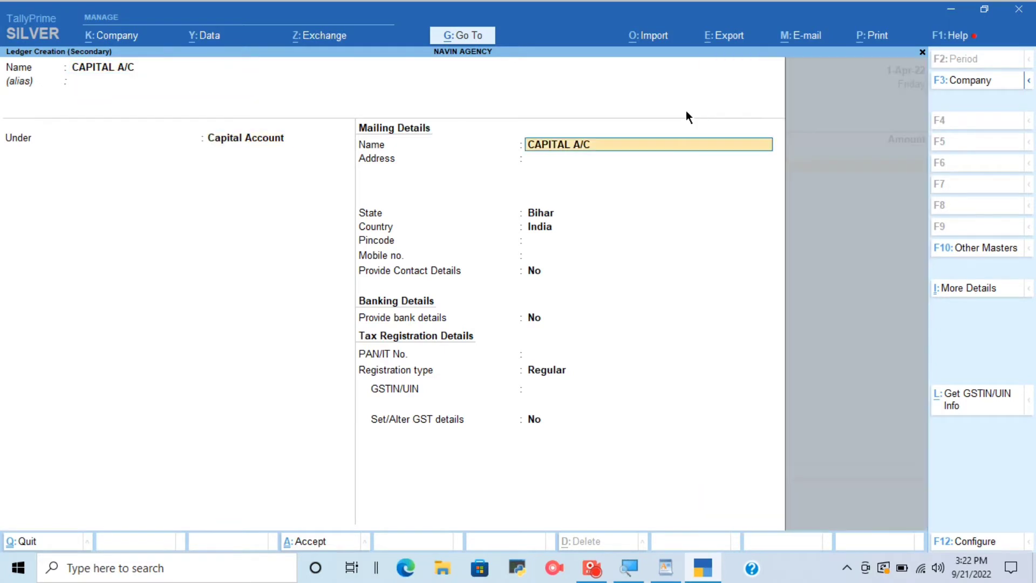
key(ctrl+a)
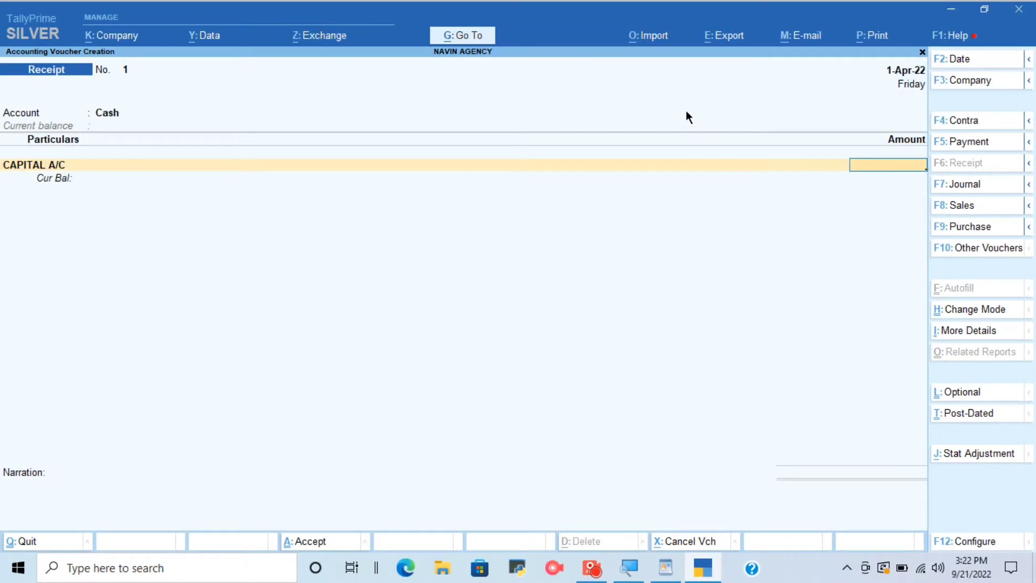
Enter 4,50,000 as the CAPITAL A/C amount and save the receipt voucher without a narration.
text(4,50,00)
text(0000)
key(Return)
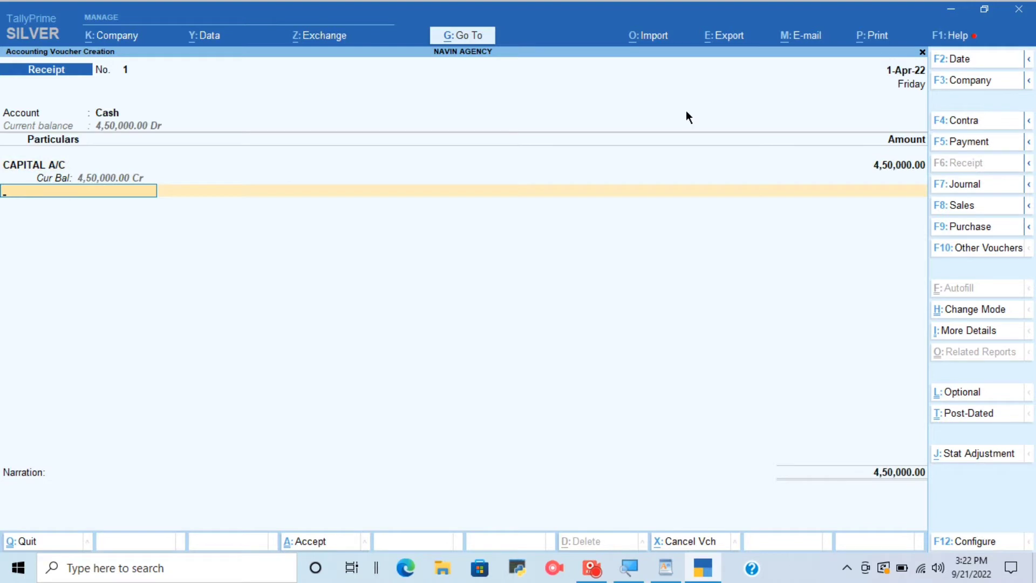
key(Return)
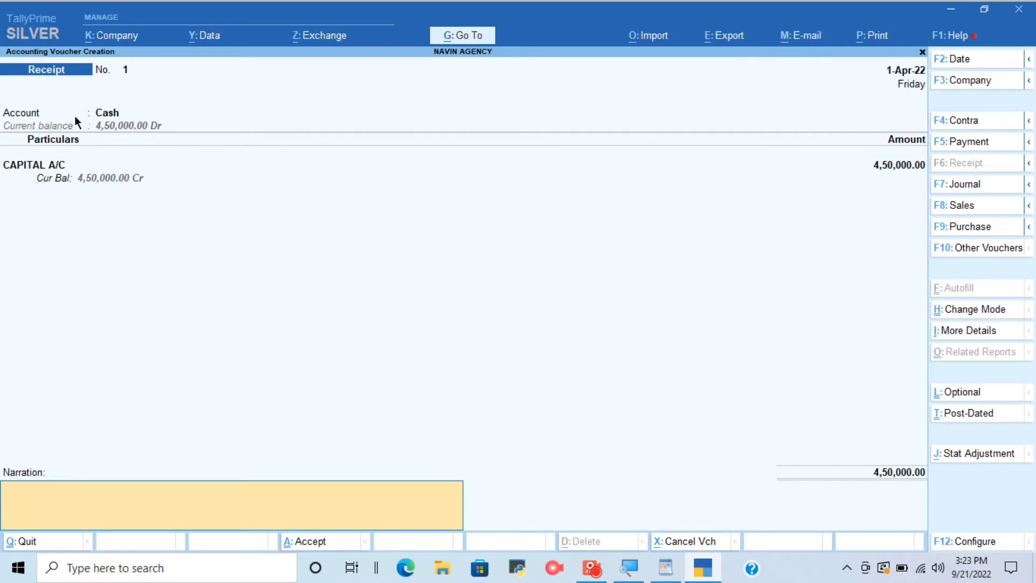
key(Return)
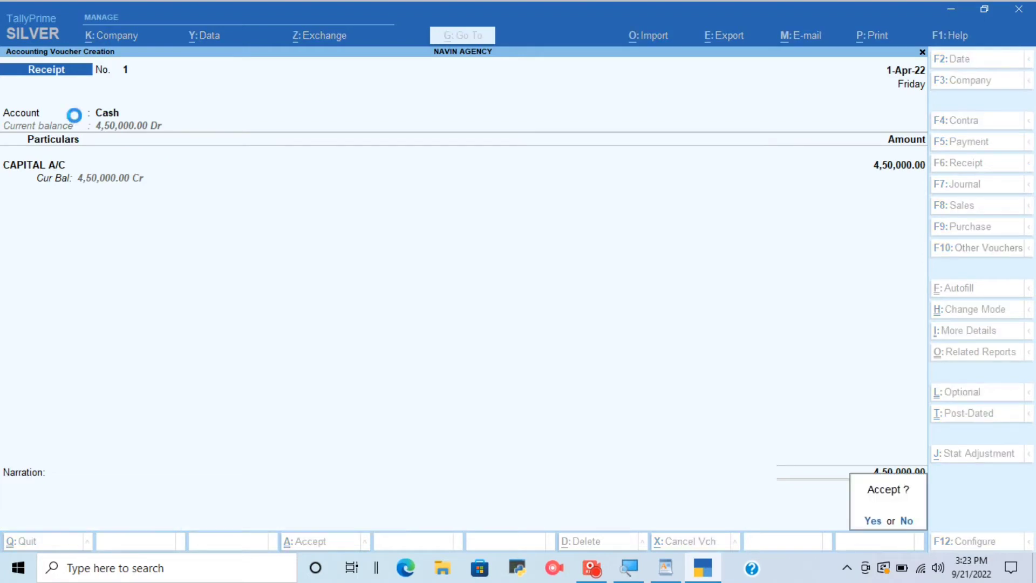
key(Return)
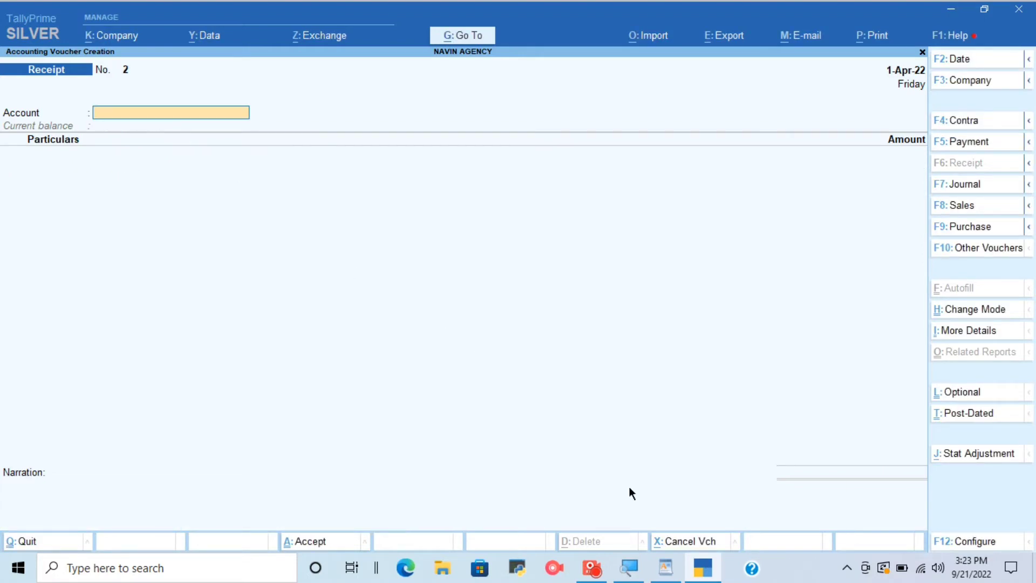
Review the third task on the SBI bank account in WordPad, switch back to TallyPrime and leave the blank receipt voucher.
click(655, 562)
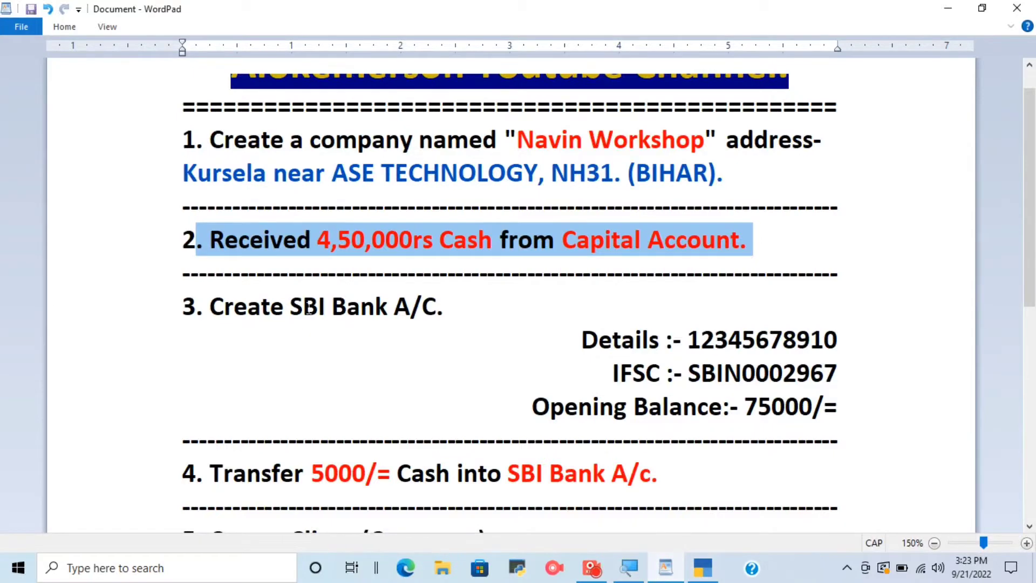
scroll(308, 305, down, 2)
click(278, 233)
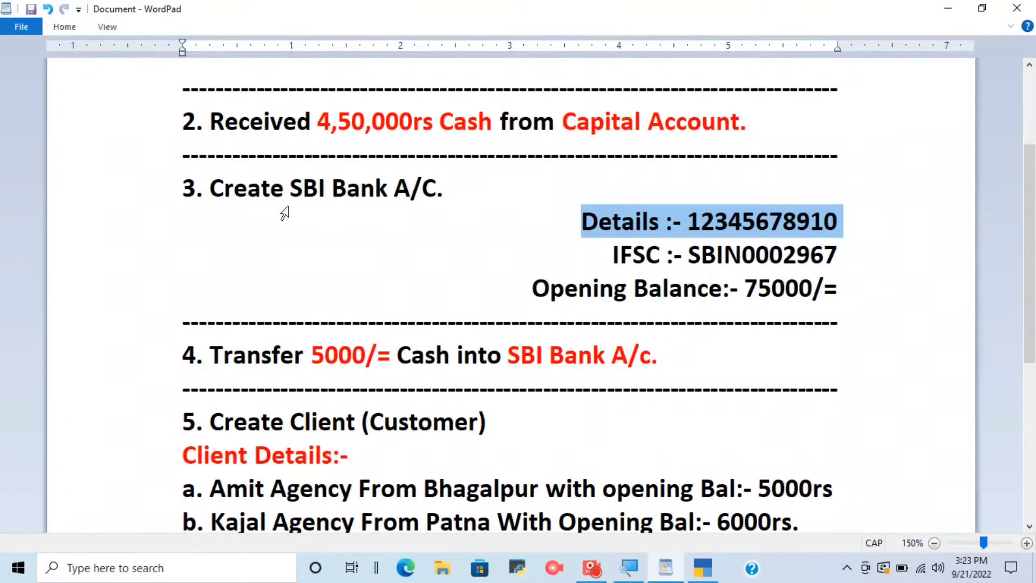
click(741, 255)
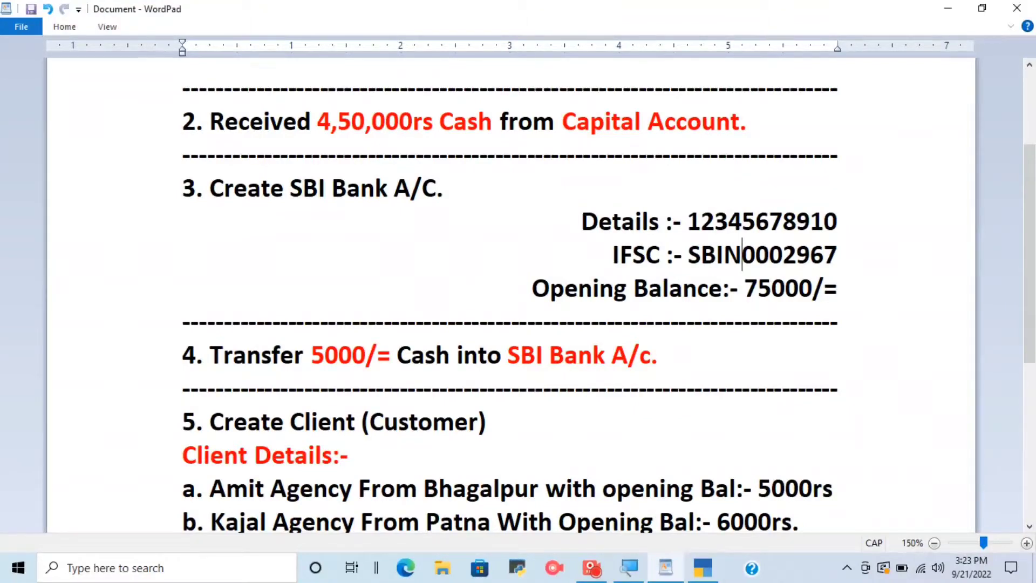
click(702, 568)
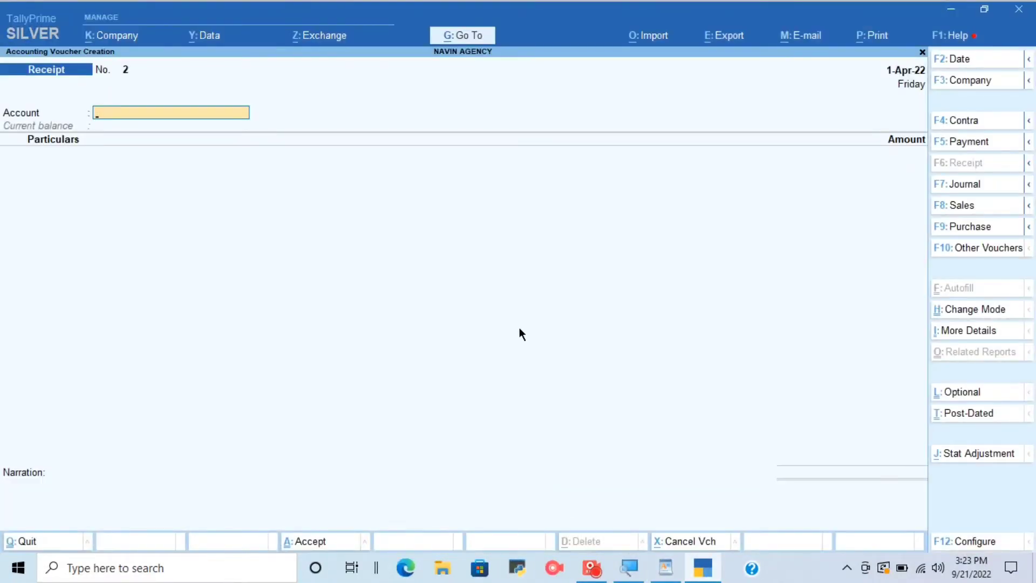
key(Escape)
key(y)
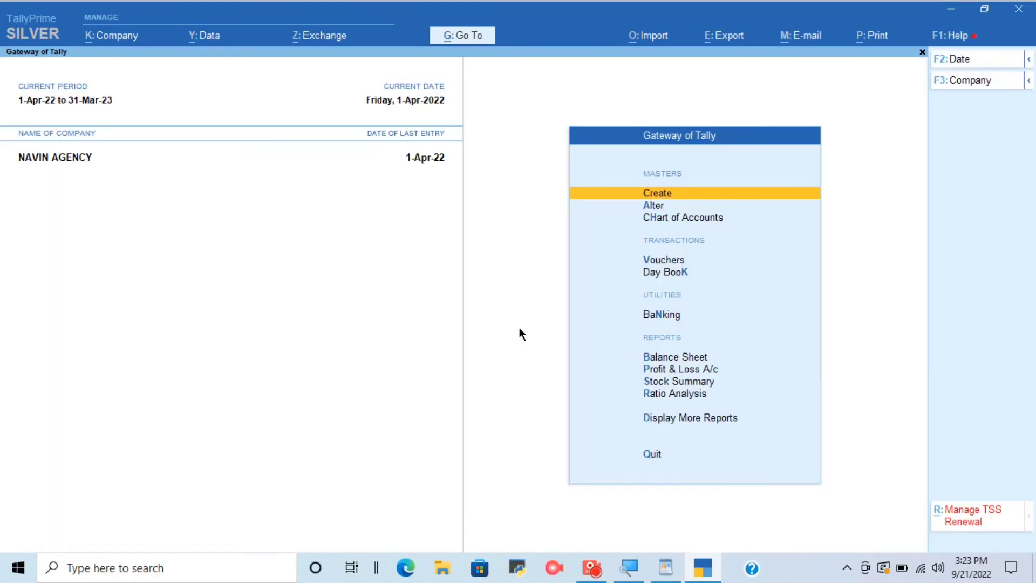
Start a new ledger named SBI BANK A/C under the Bank Accounts group.
key(Return)
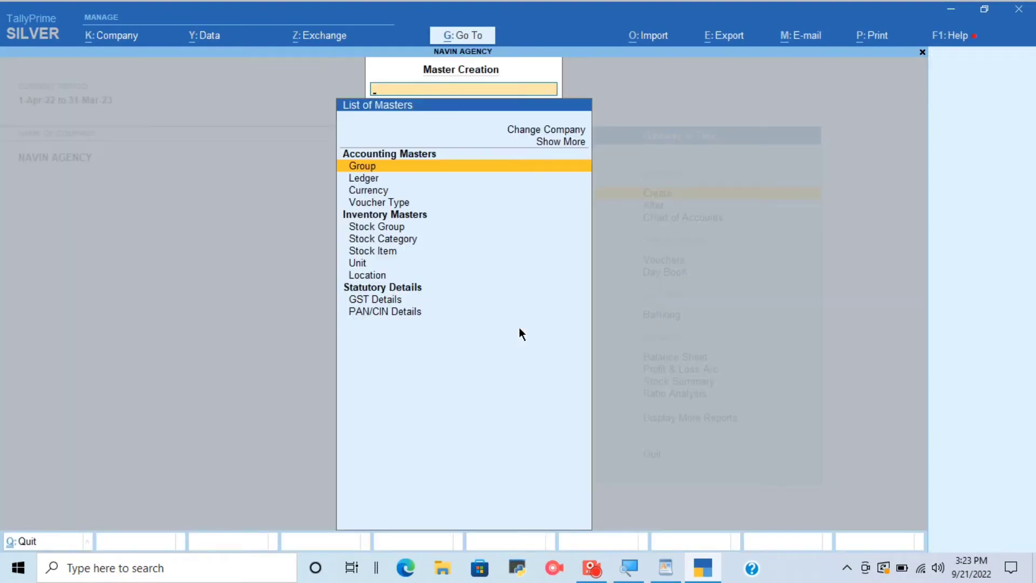
key(Down)
key(Return)
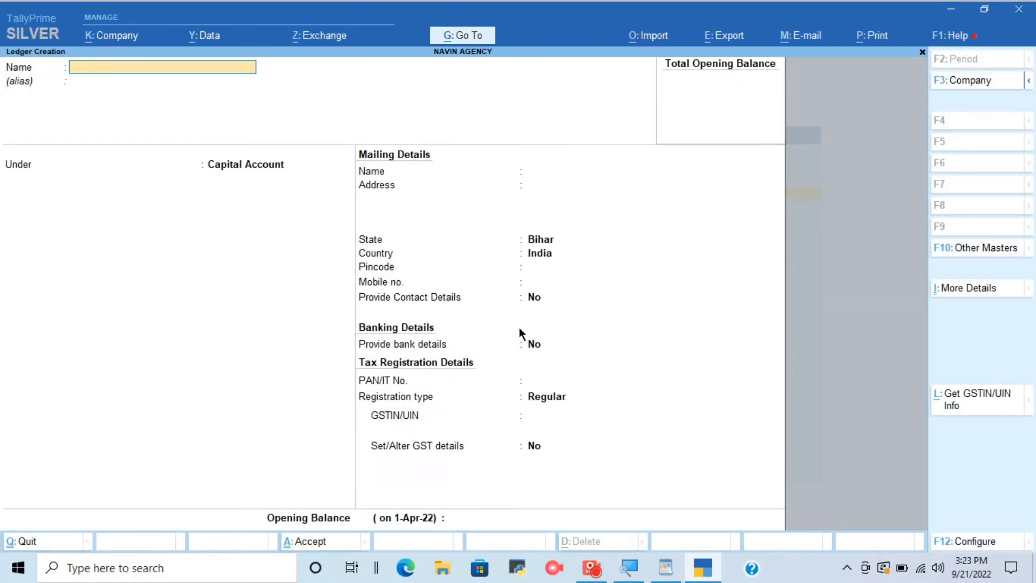
text(SBI BANK A/C)
key(Return)
key(Return)
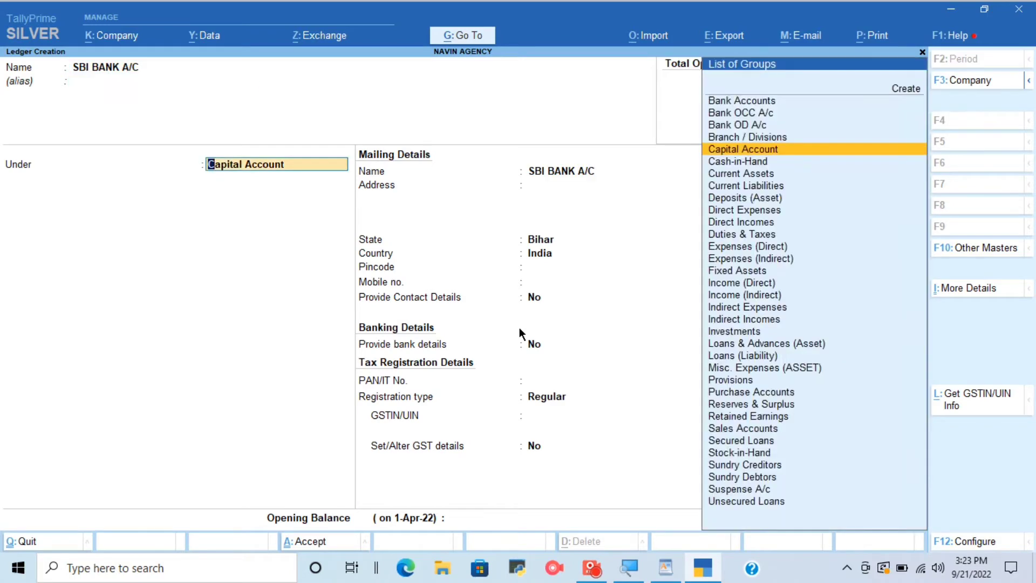
key(Up)
key(Up)
key(Up)
key(Up)
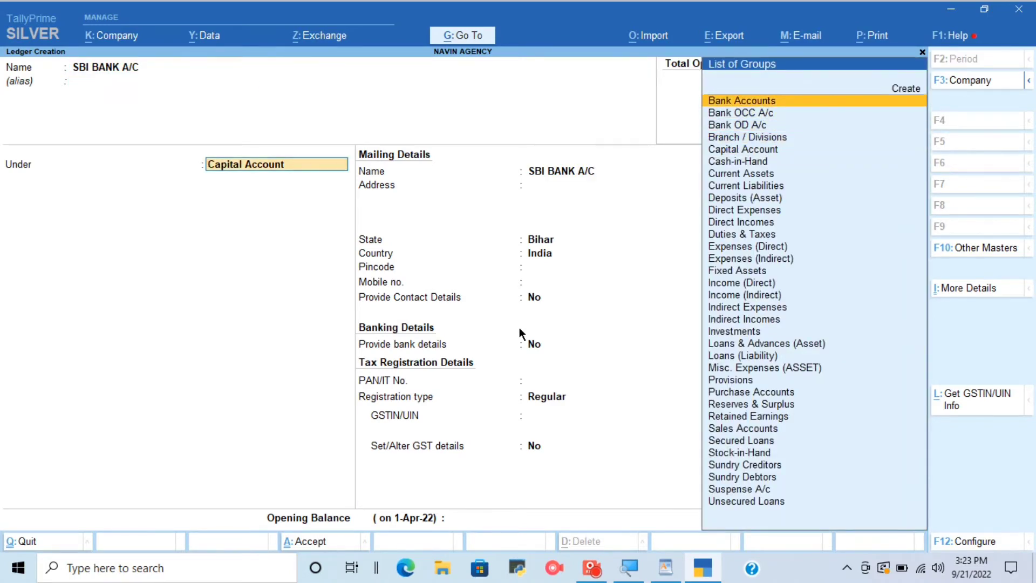
key(Return)
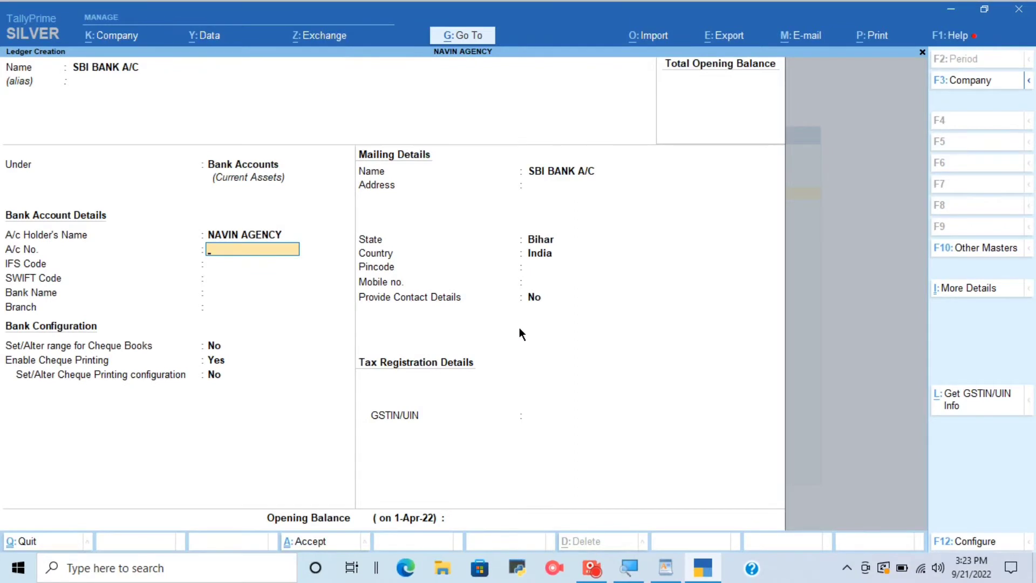
Enter the bank account number and IFS code SBIN0002967, leave the SWIFT code blank and set the bank name to Not Applicable.
text(12345678910)
key(Return)
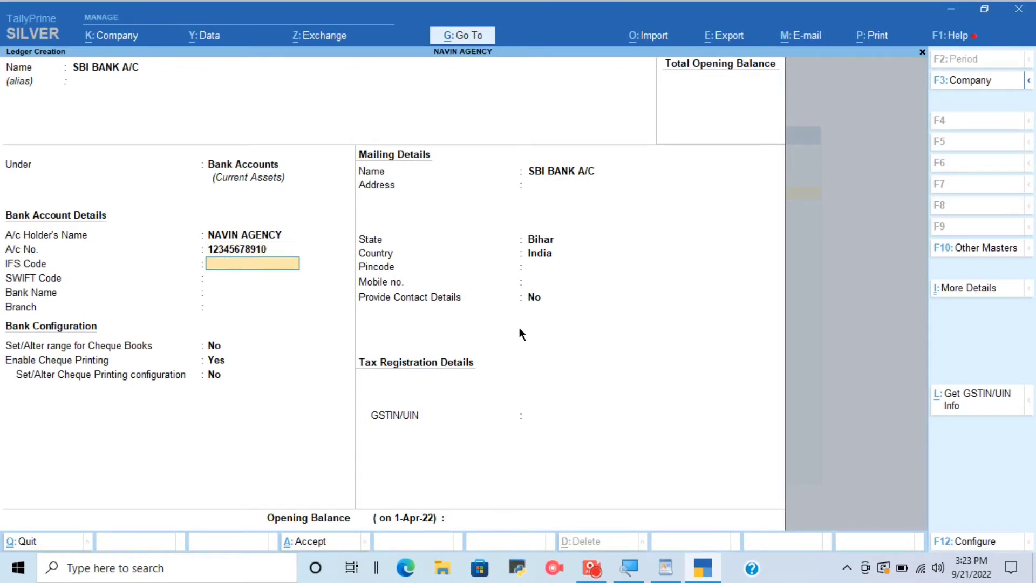
text(SBIN0002967)
key(Return)
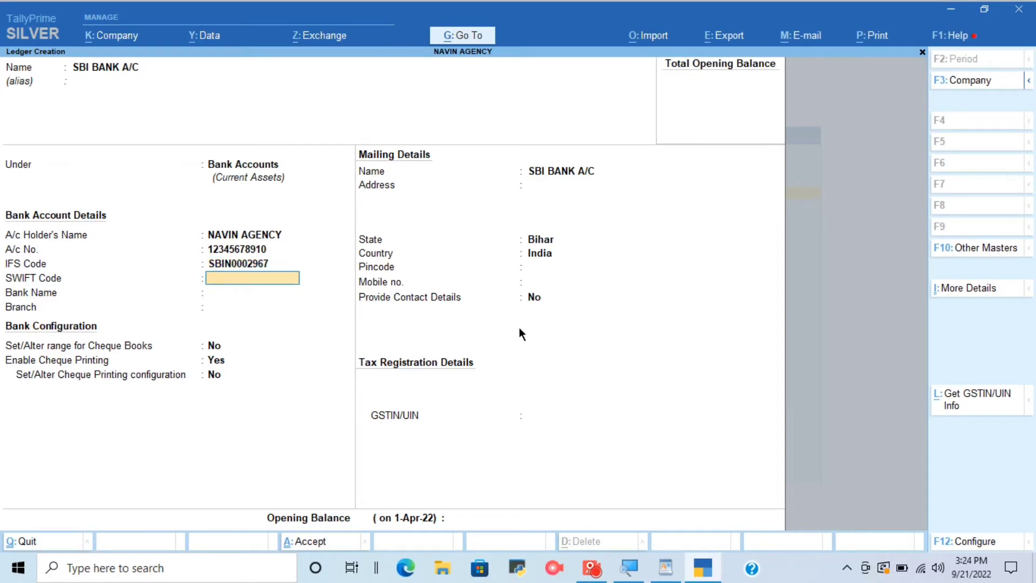
key(Return)
key(Return)
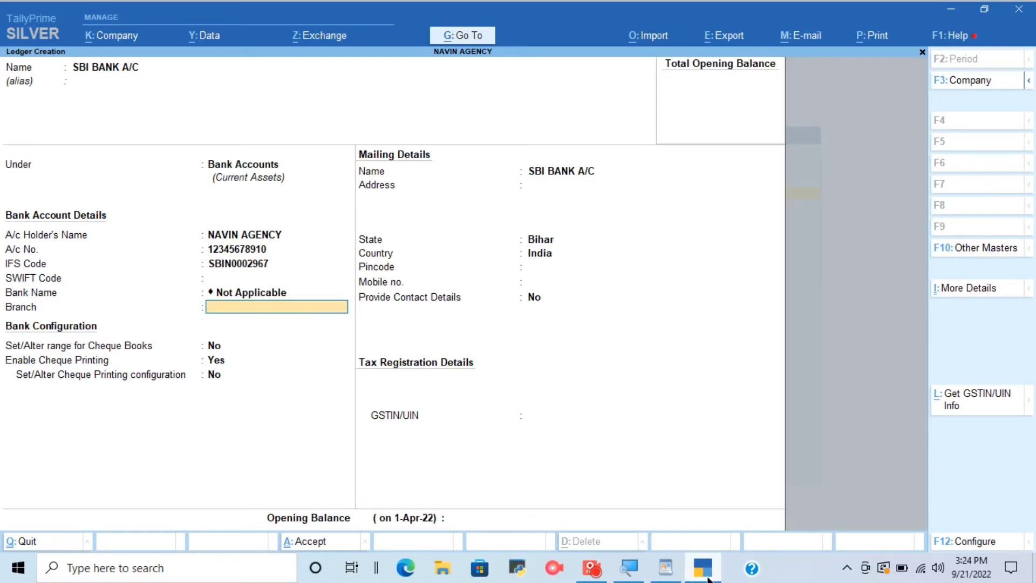
Recheck the SBI account details in WordPad, return to TallyPrime and leave the branch, address and GSTIN/UIN fields blank.
click(672, 569)
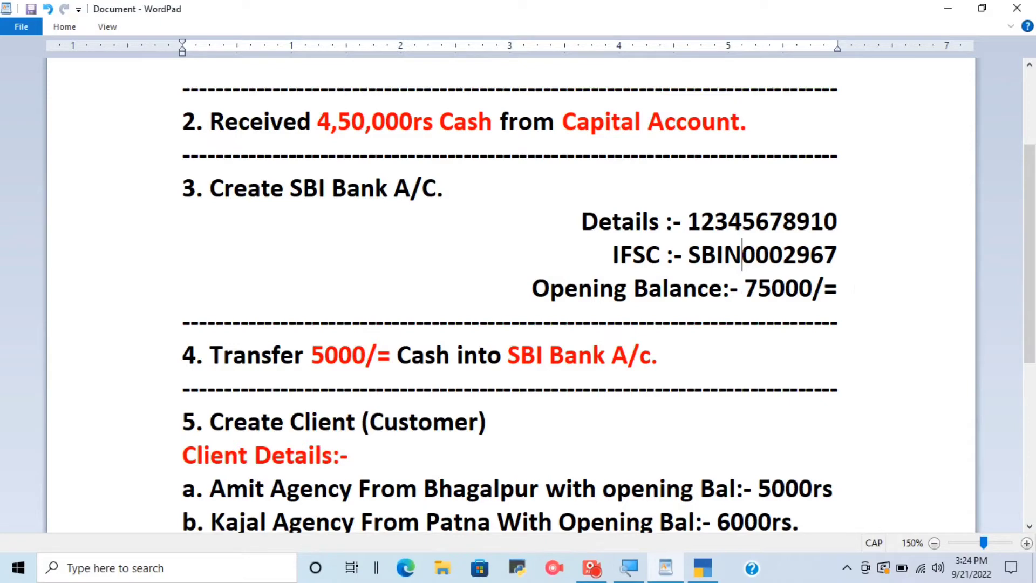
click(703, 568)
key(Return)
key(Return)
key(Return)
key(Return)
key(Return)
key(Return)
key(Return)
key(Return)
key(Return)
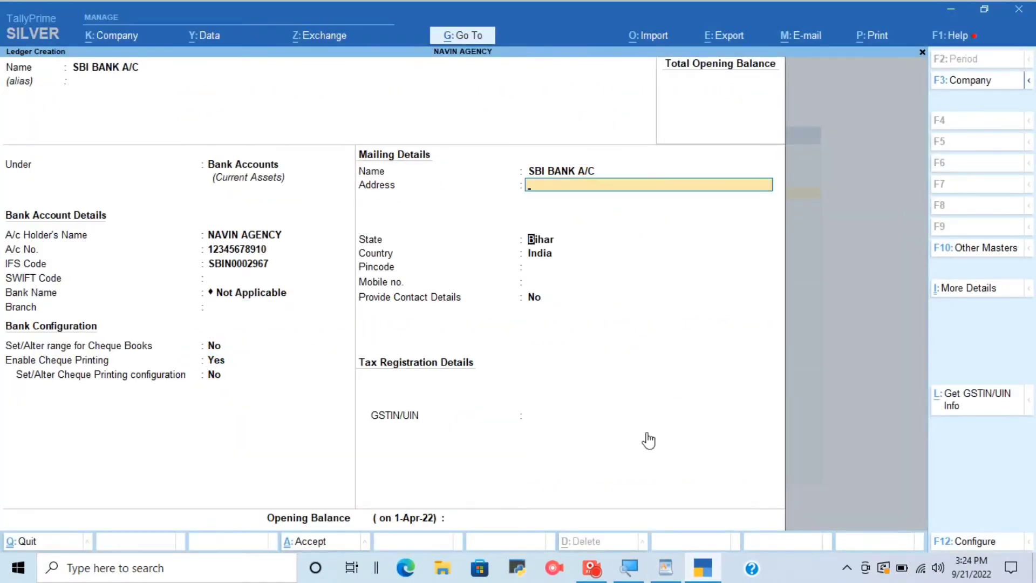
key(Return)
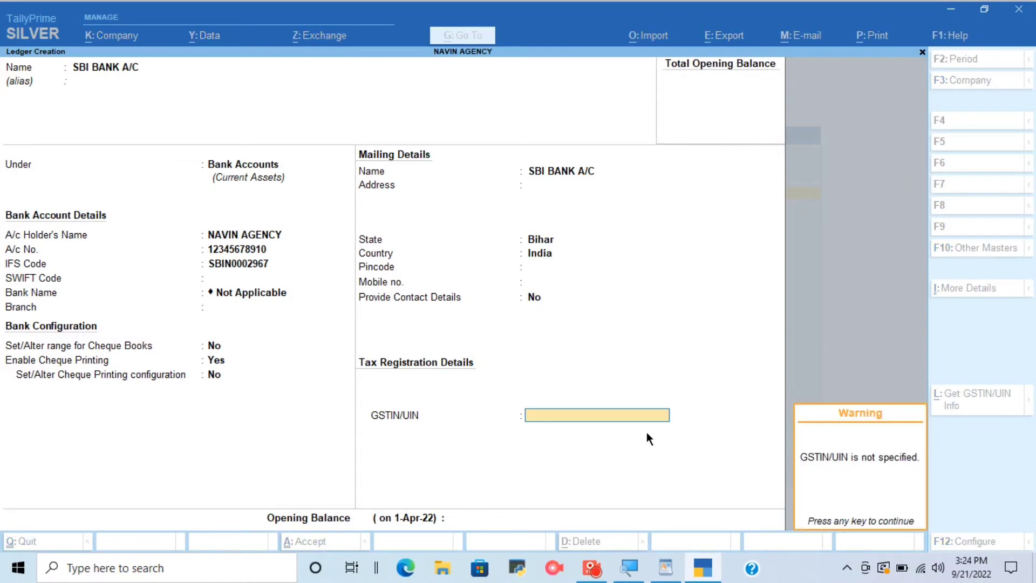
key(Return)
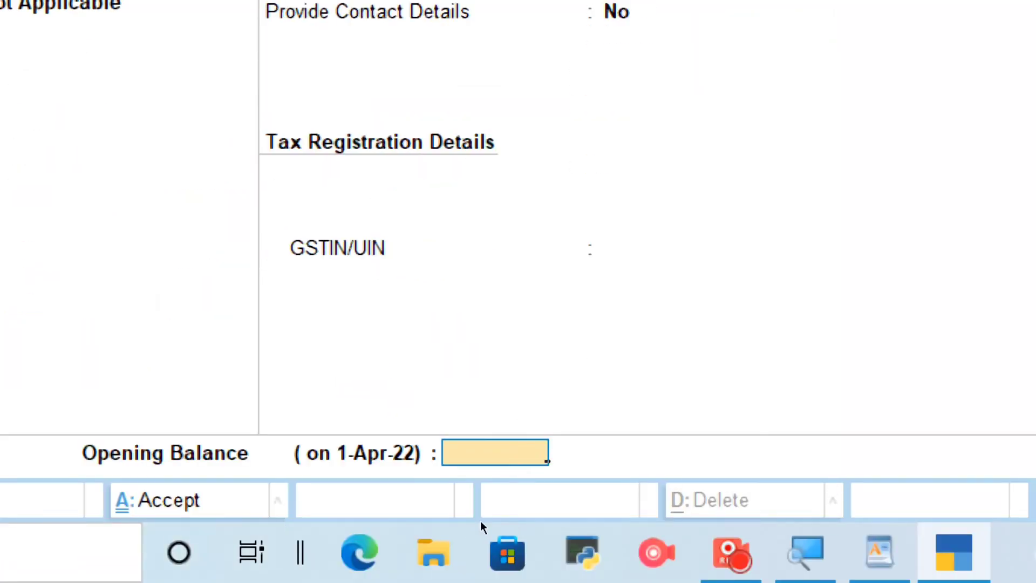
Set the SBI BANK A/C opening balance to 75,000 Dr and save the ledger.
text(75,000)
key(Return)
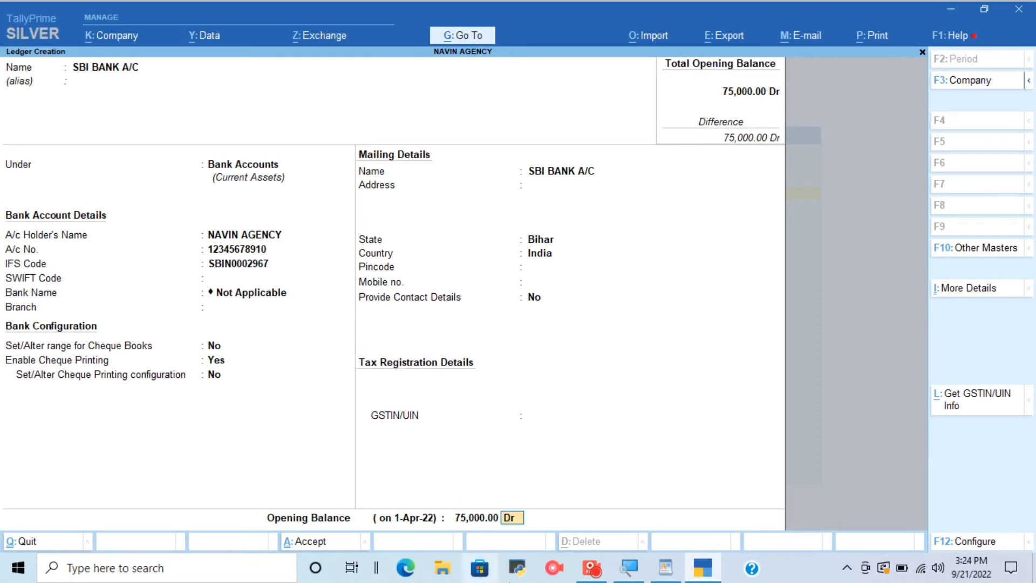
key(Return)
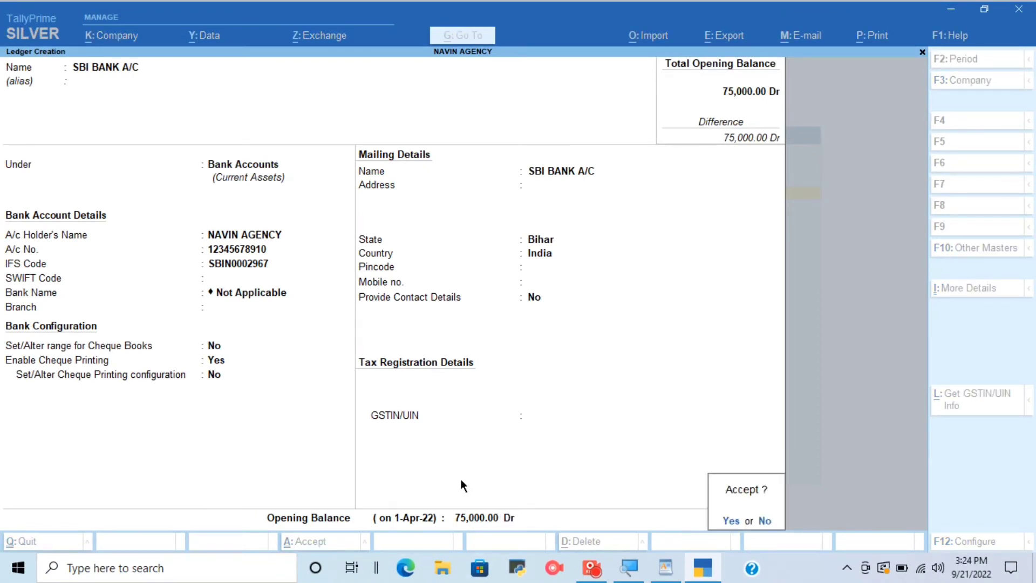
key(Return)
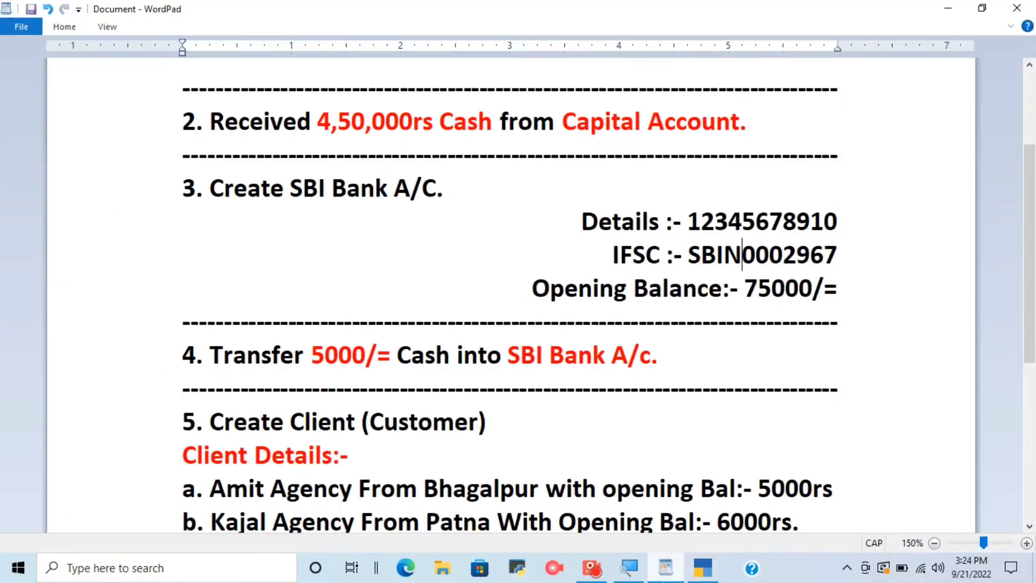
Check the fourth task in WordPad, switch back to TallyPrime and replace the blank ledger form with a Contra voucher.
click(665, 568)
scroll(342, 321, down, 3)
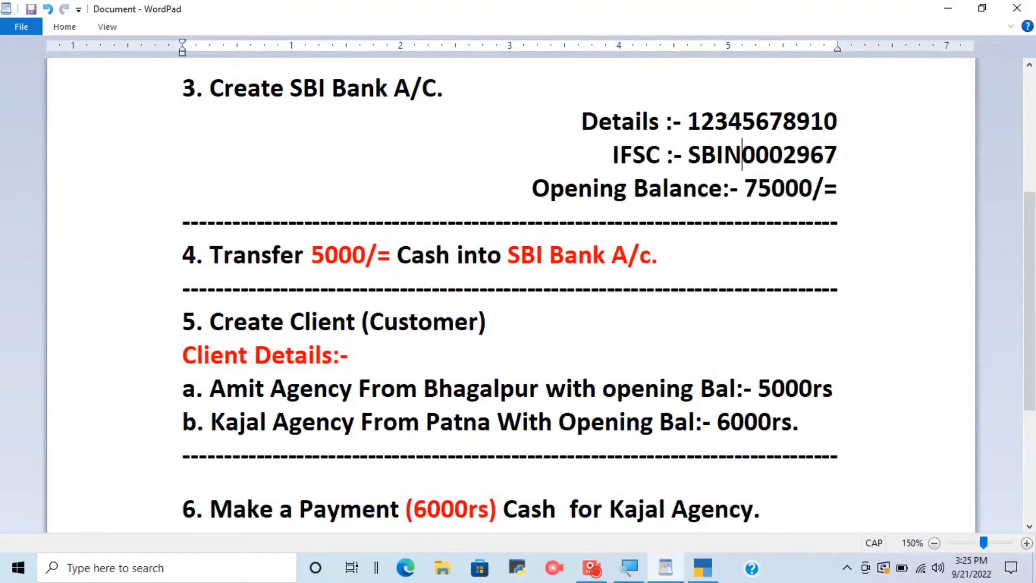
click(702, 568)
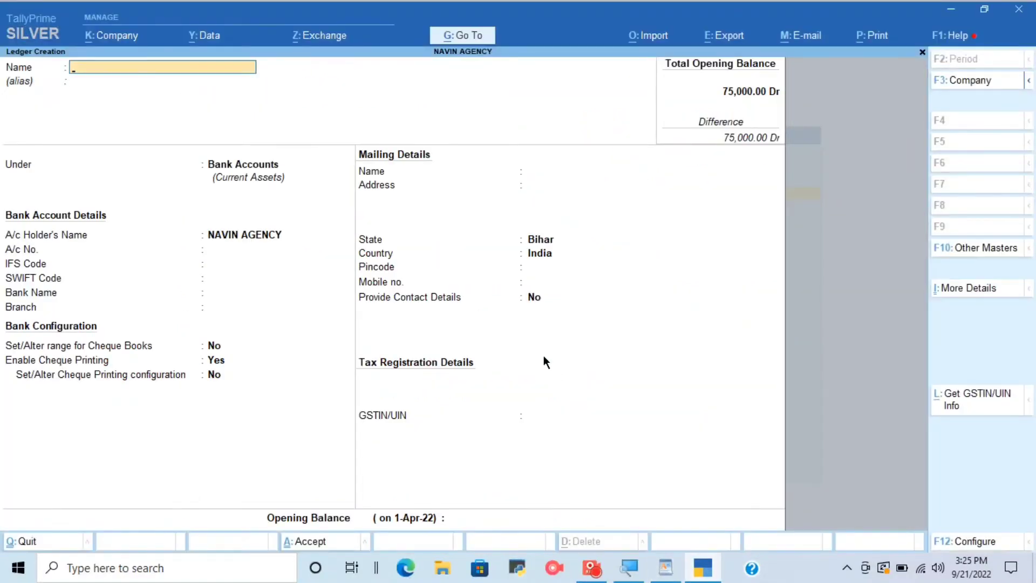
key(Escape)
key(Escape)
key(n)
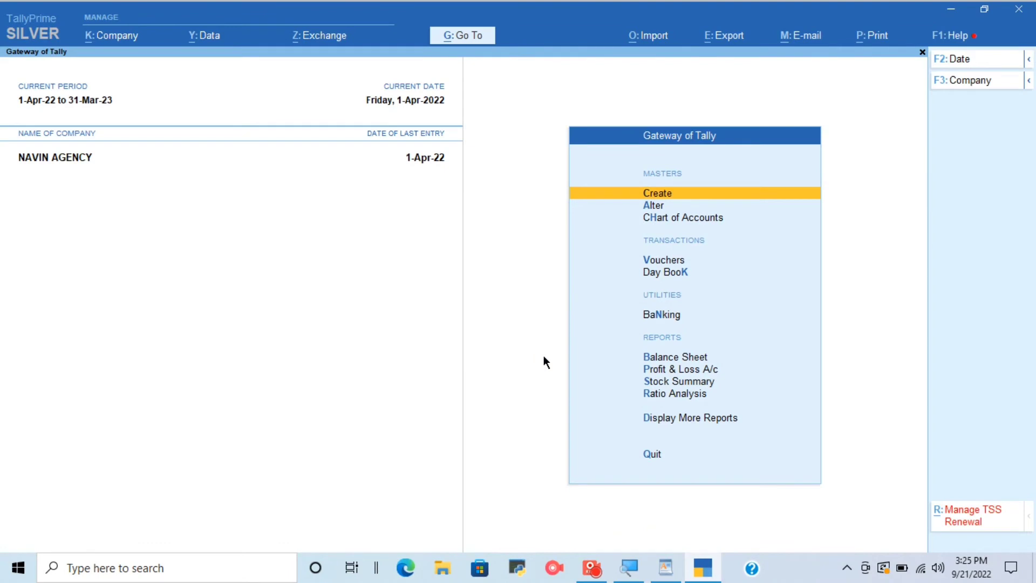
key(v)
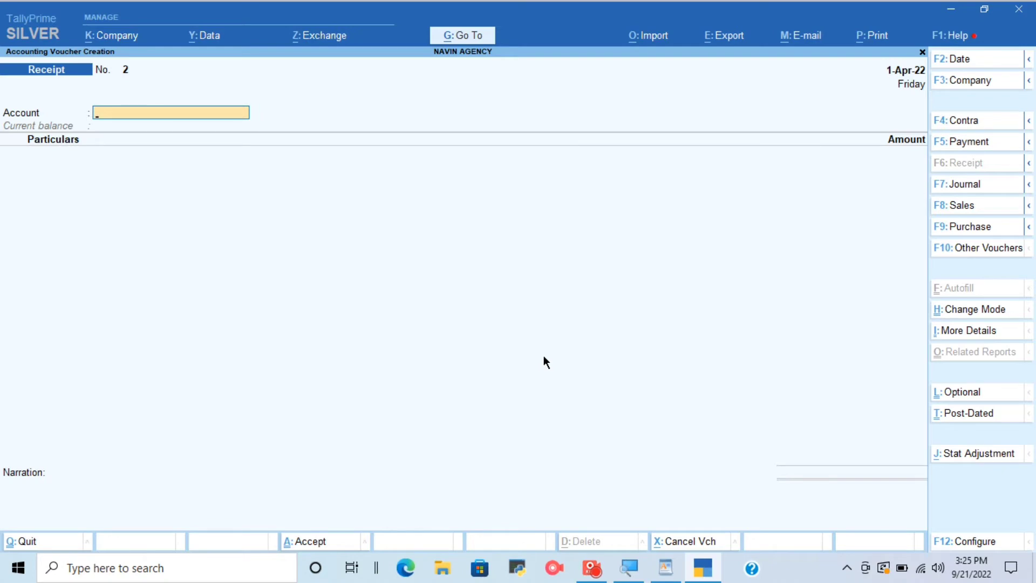
key(F4)
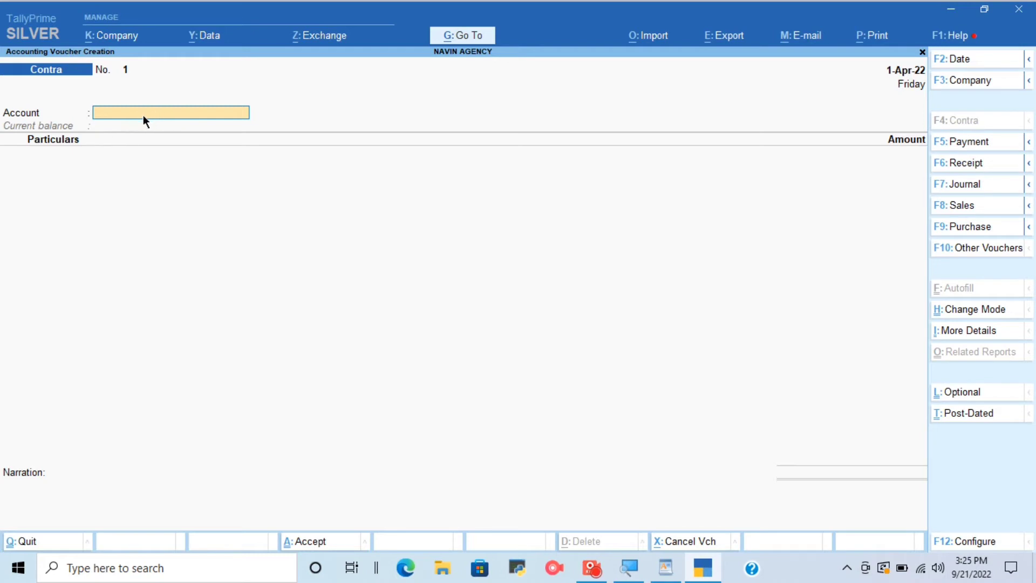
Set SBI BANK A/C as the contra voucher's account and enter Cash in the particulars with an amount of 5,000.
text(SBI)
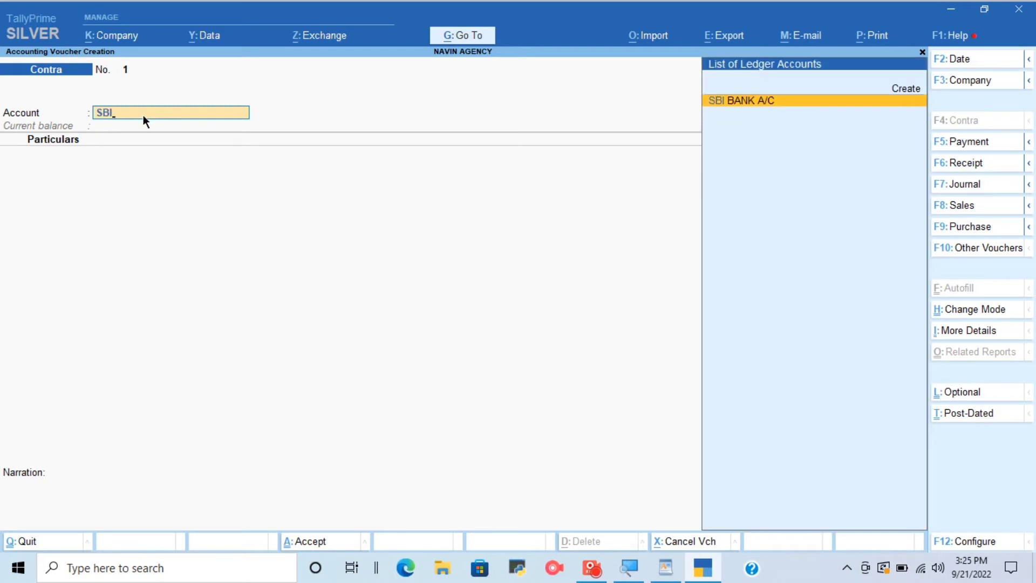
key(Return)
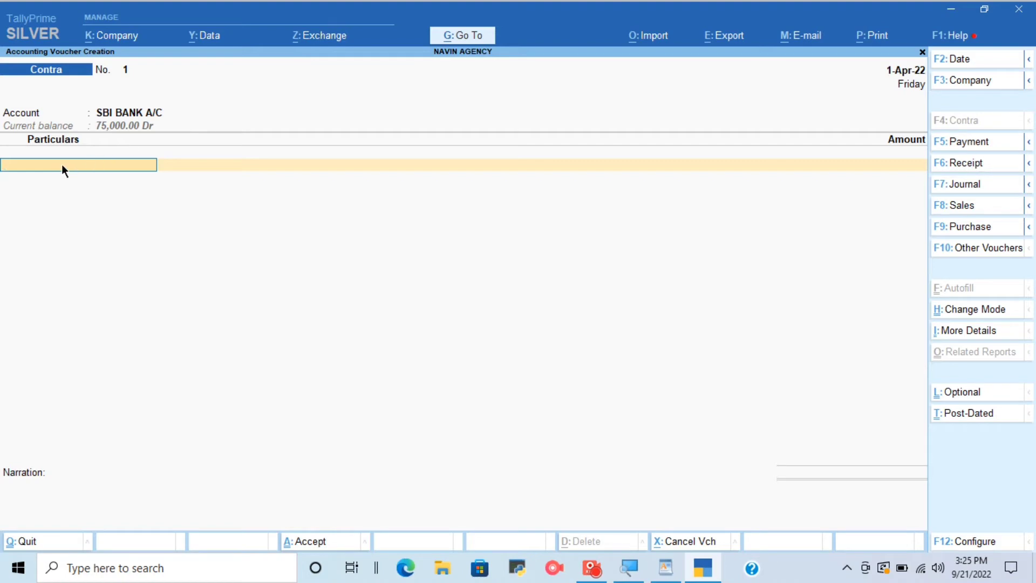
text(CASH)
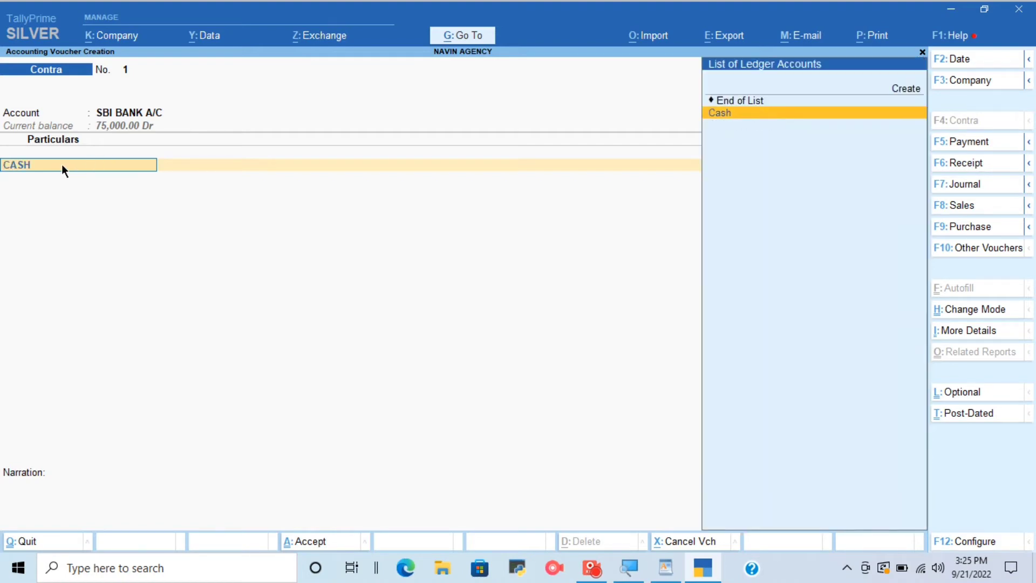
key(Return)
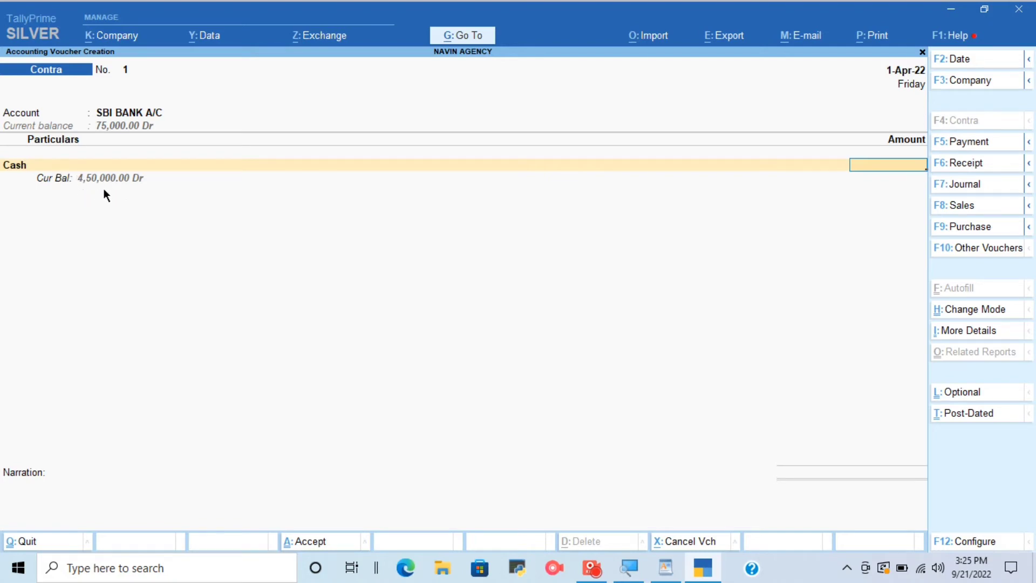
text(5000)
key(Return)
key(Return)
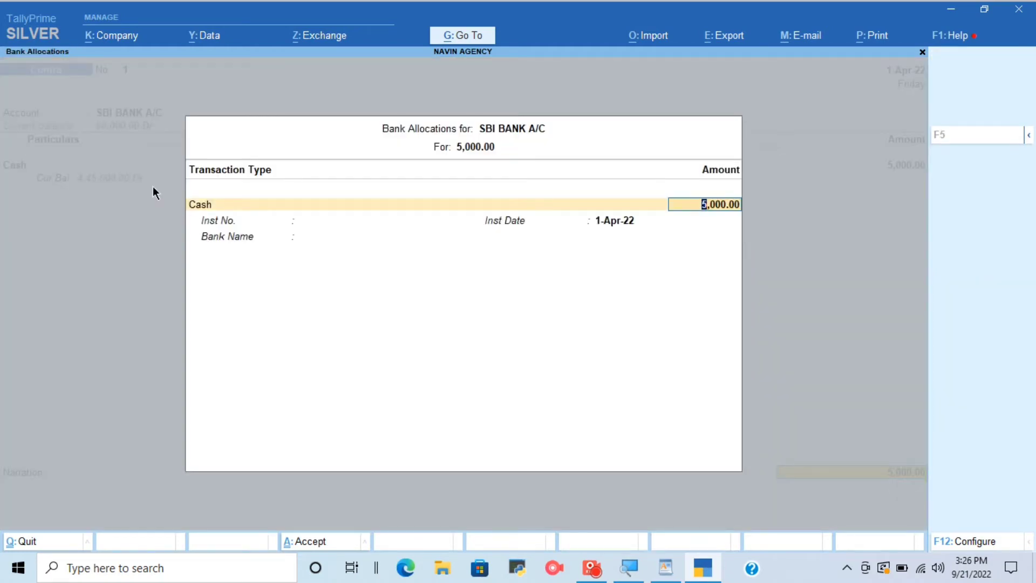
Change the bank allocation's transaction type to e-Fund Transfer and save the contra voucher without a narration.
key(BackSpace)
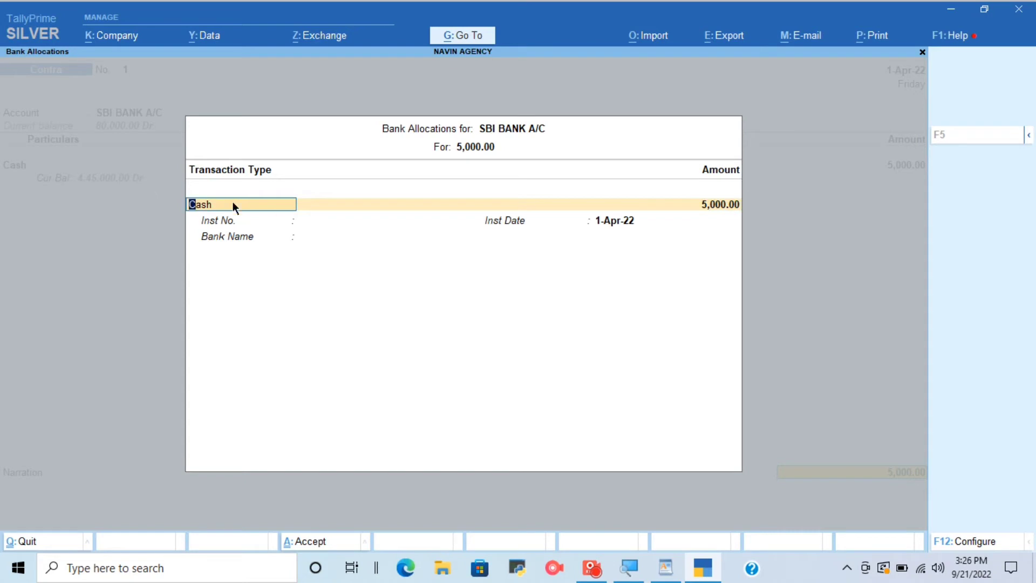
key(BackSpace)
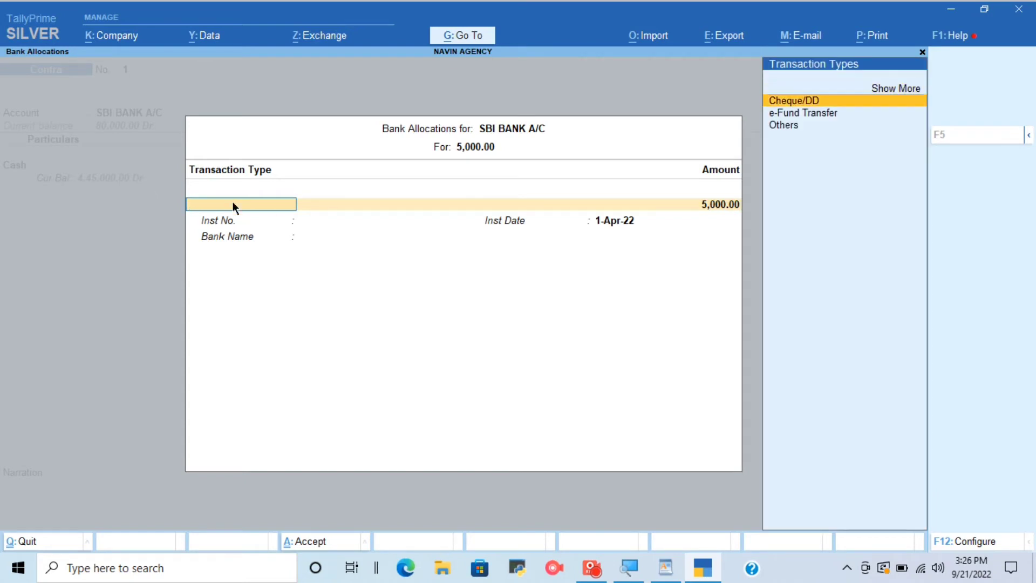
key(Down)
key(Return)
key(Return)
key(Return)
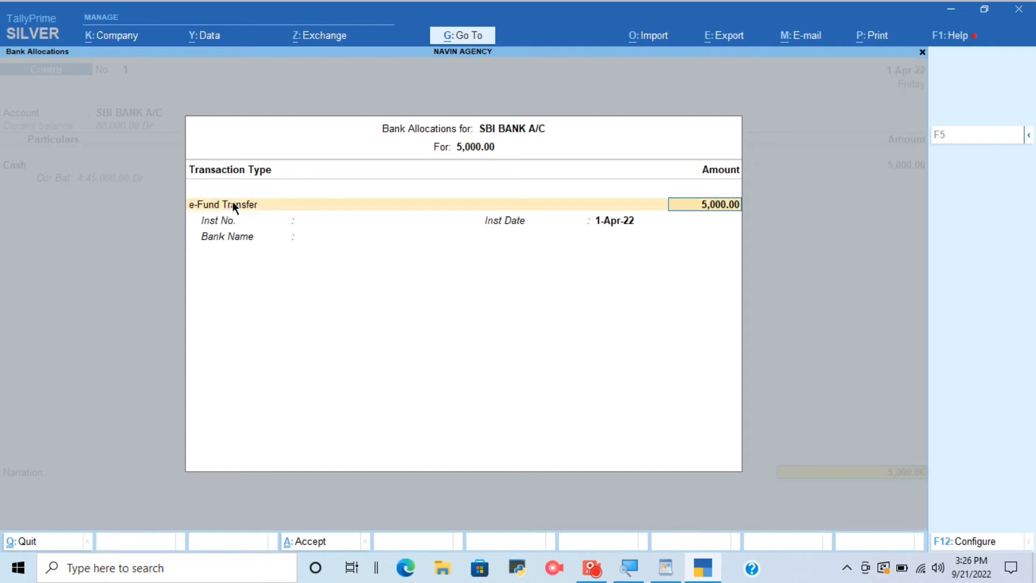
key(Return)
key(Return)
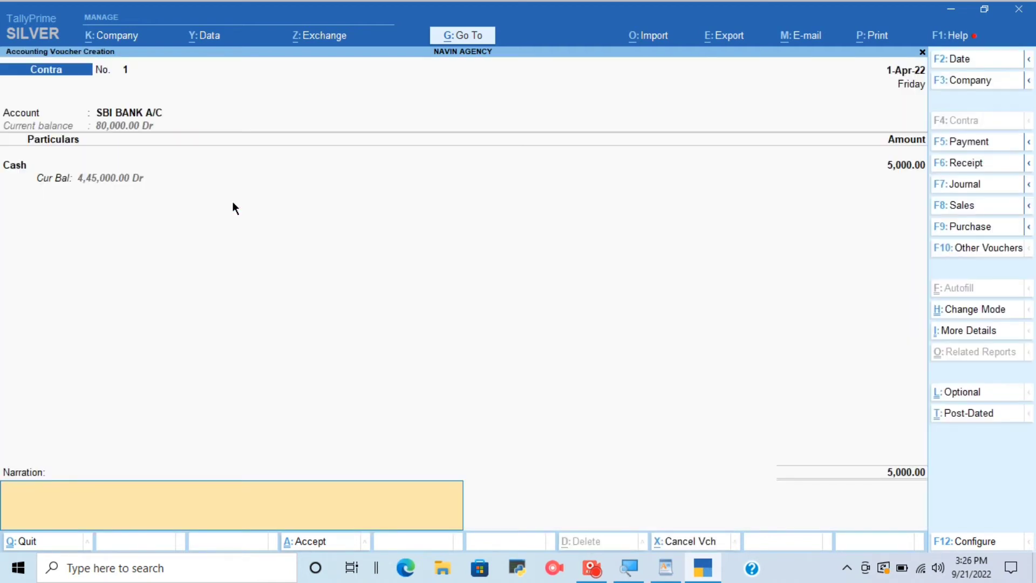
key(Return)
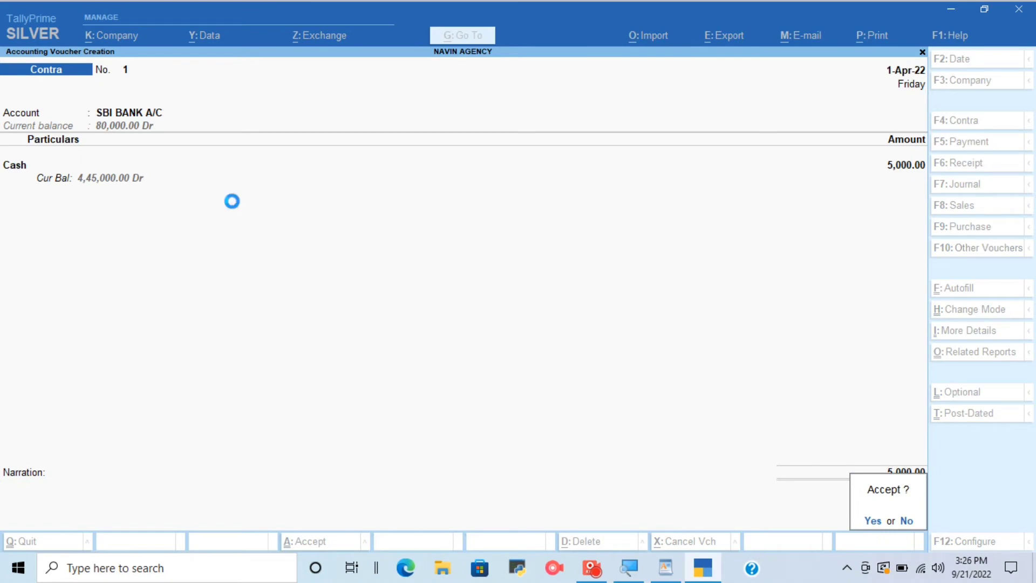
key(Return)
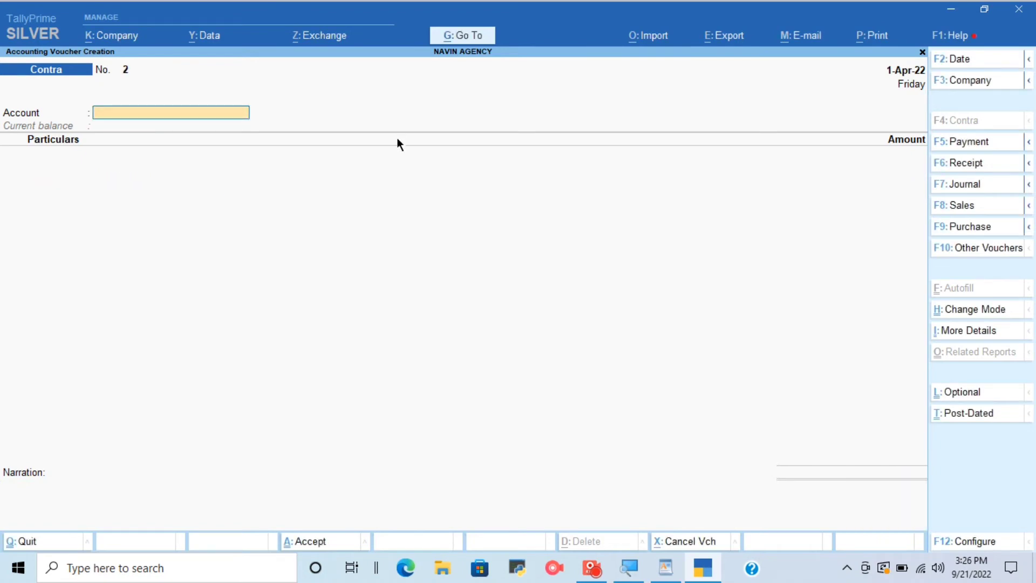
Leave the blank contra voucher and review the fifth task on creating clients in WordPad.
key(Escape)
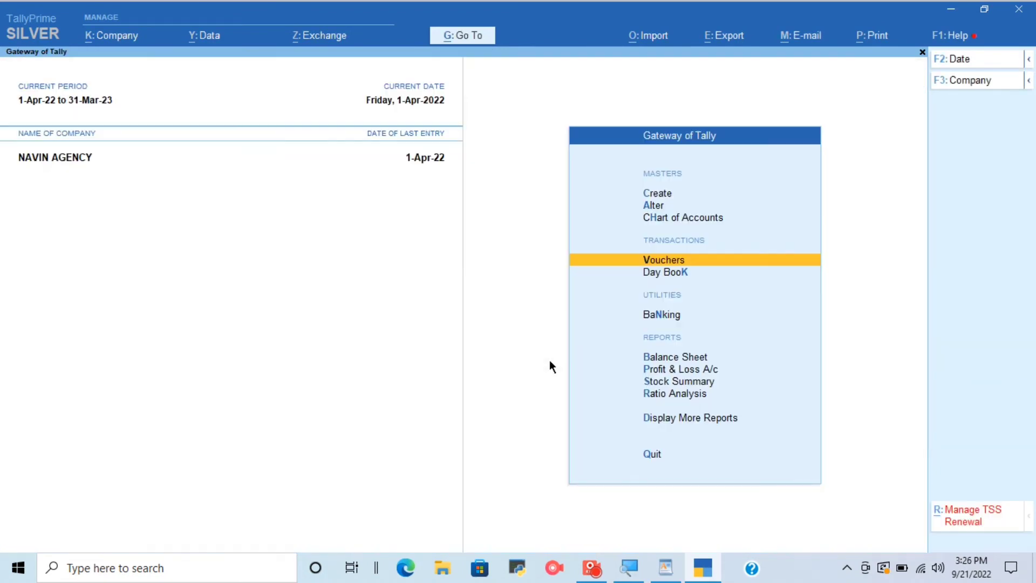
key(Escape)
key(Escape)
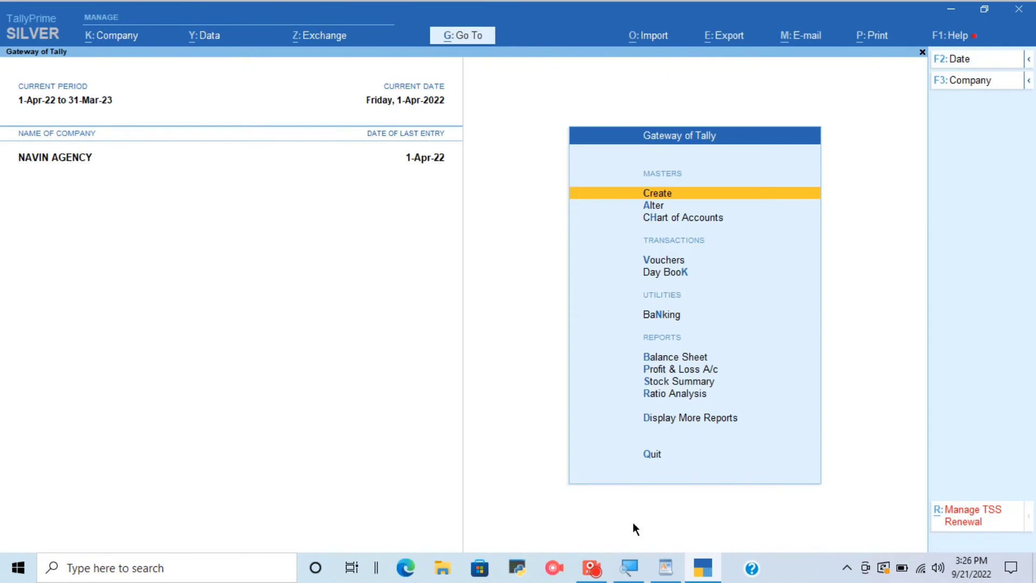
click(666, 568)
scroll(345, 363, down, 3)
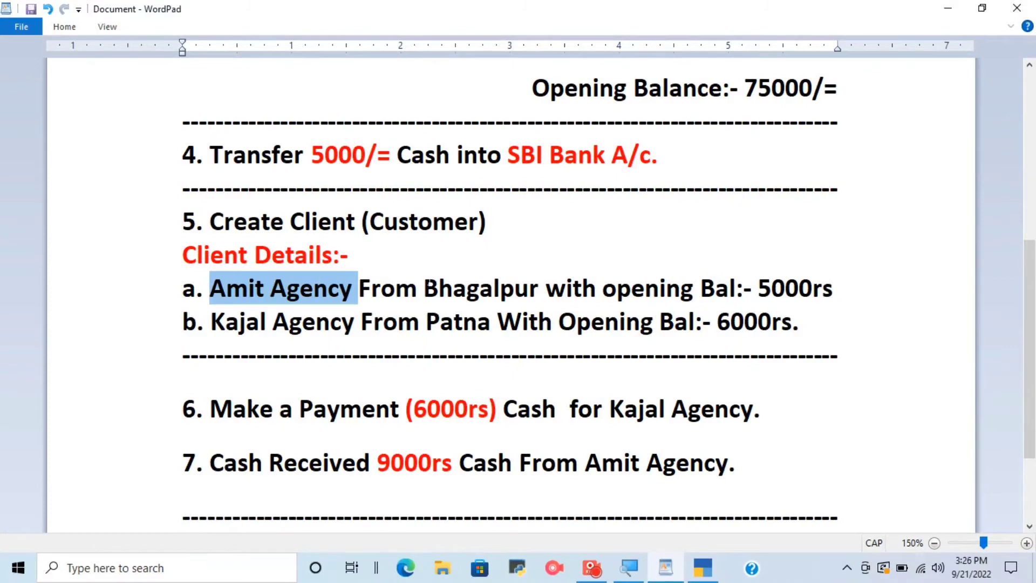
Check the Amit Agency client details in WordPad, switch to TallyPrime and open a blank ledger creation form.
drag(438, 289, 480, 289)
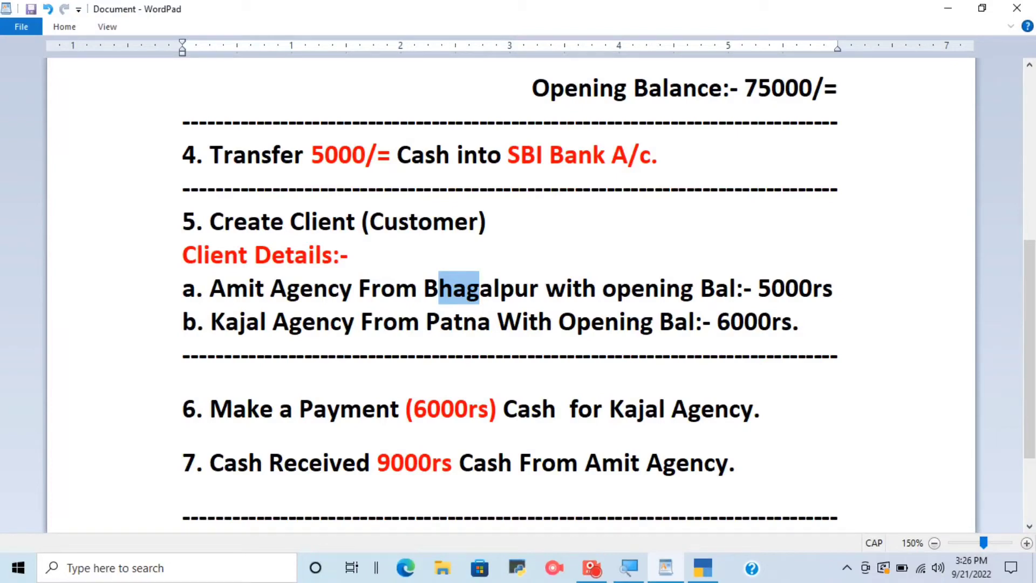
click(703, 571)
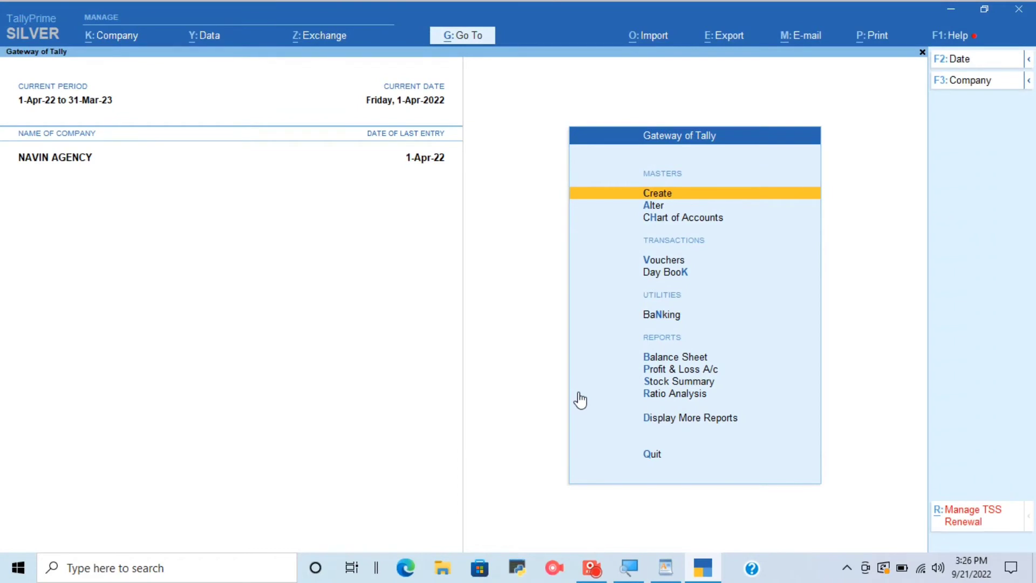
key(Return)
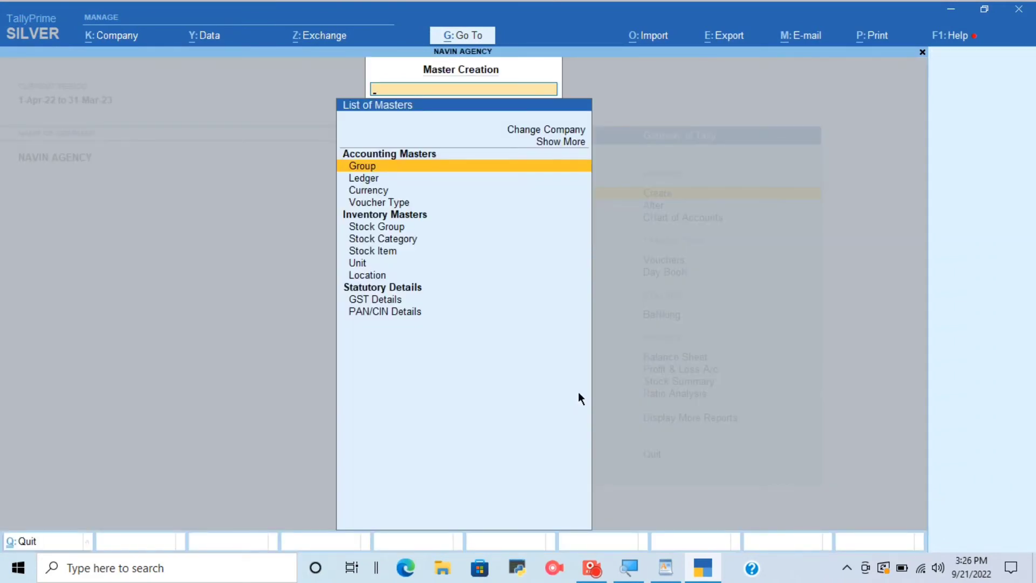
key(Down)
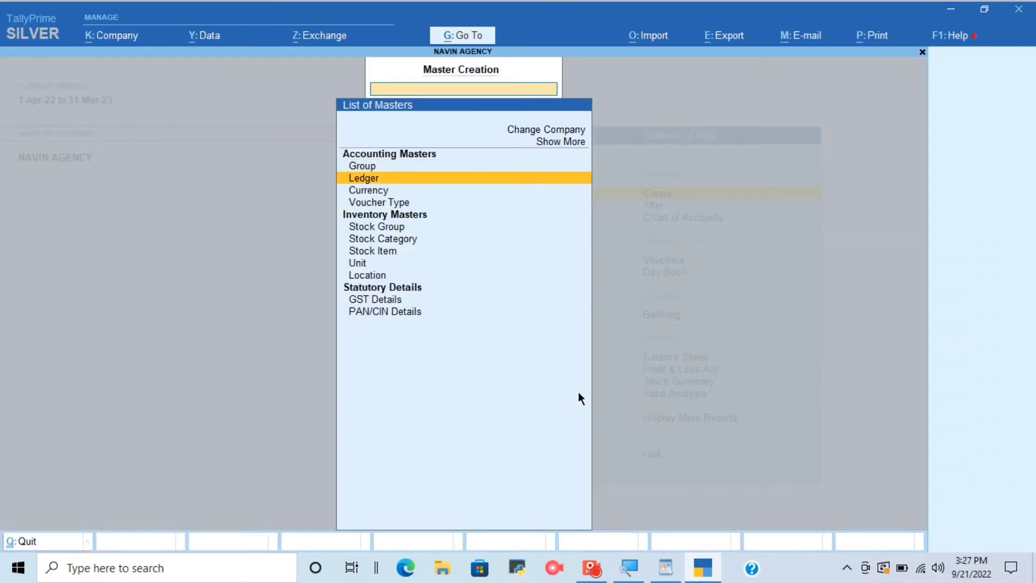
key(Return)
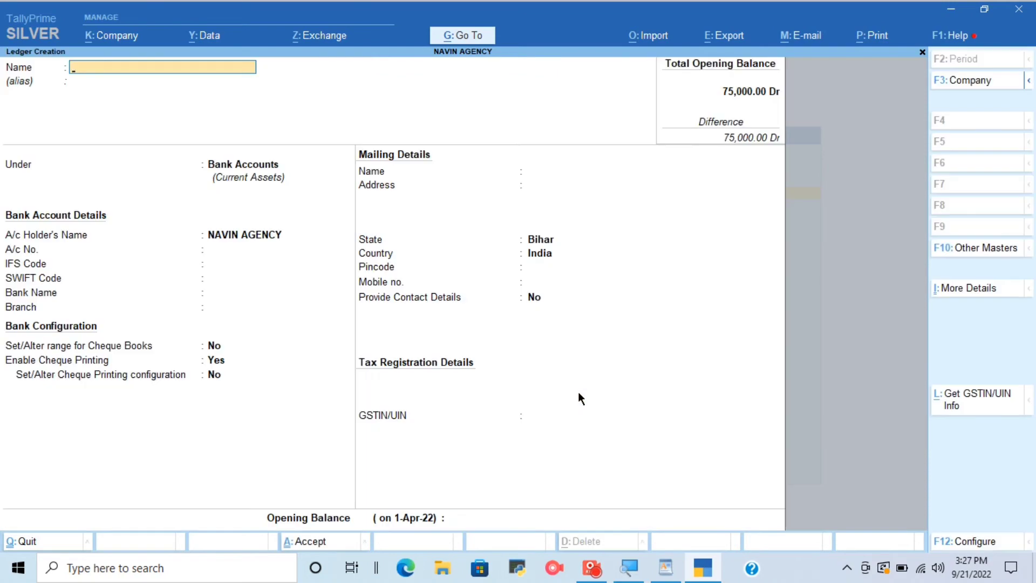
Recheck the first client's details in WordPad, return to TallyPrime and name the new ledger AMIT AGENCY without an alias.
click(665, 568)
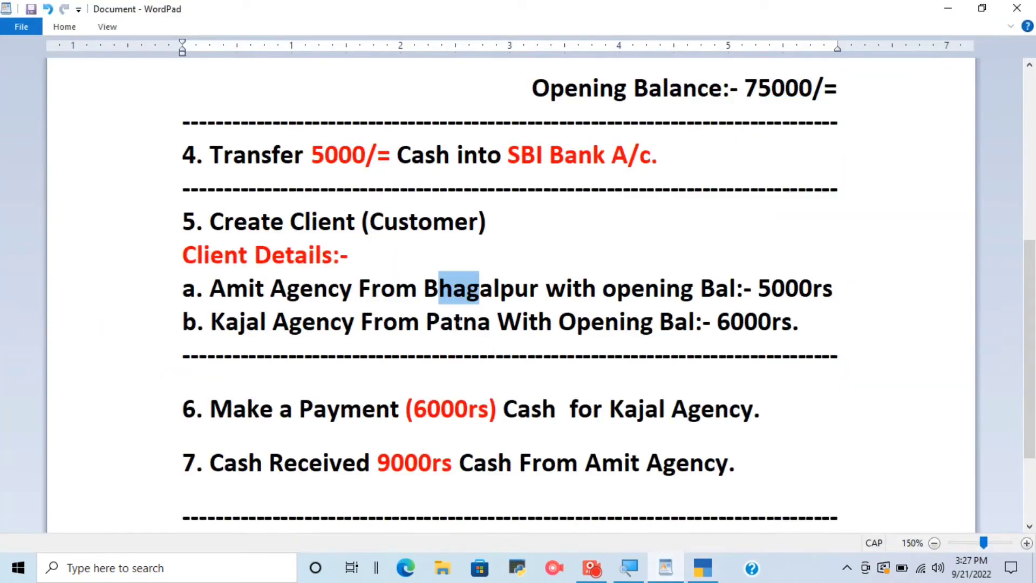
click(667, 573)
text(A)
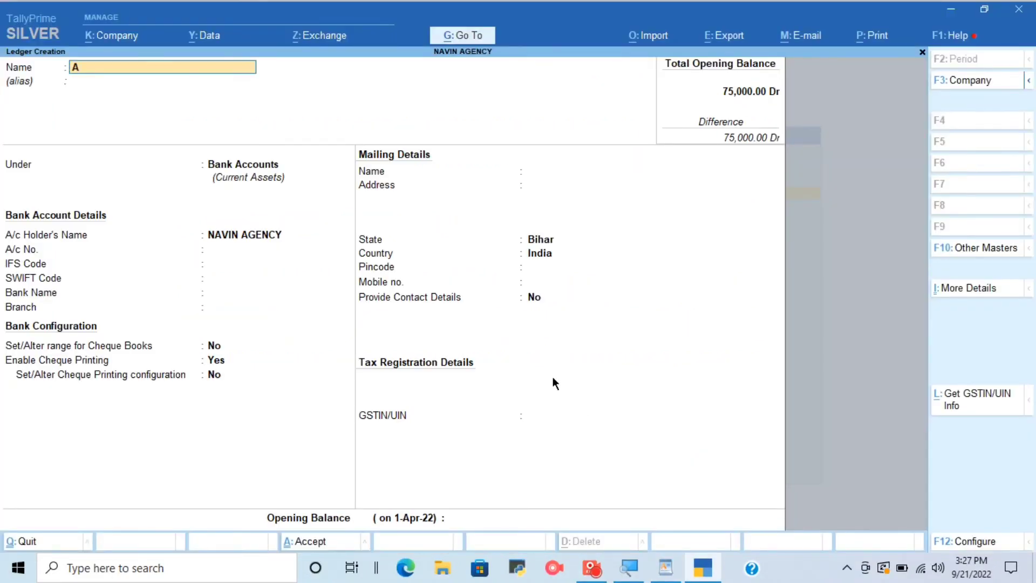
text(MIT AGENCY)
key(Return)
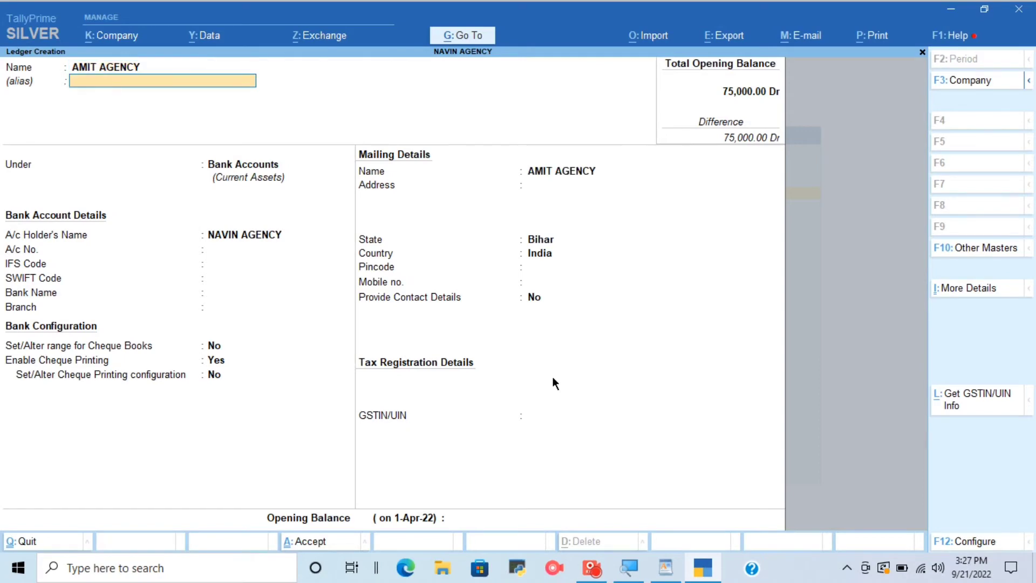
key(Return)
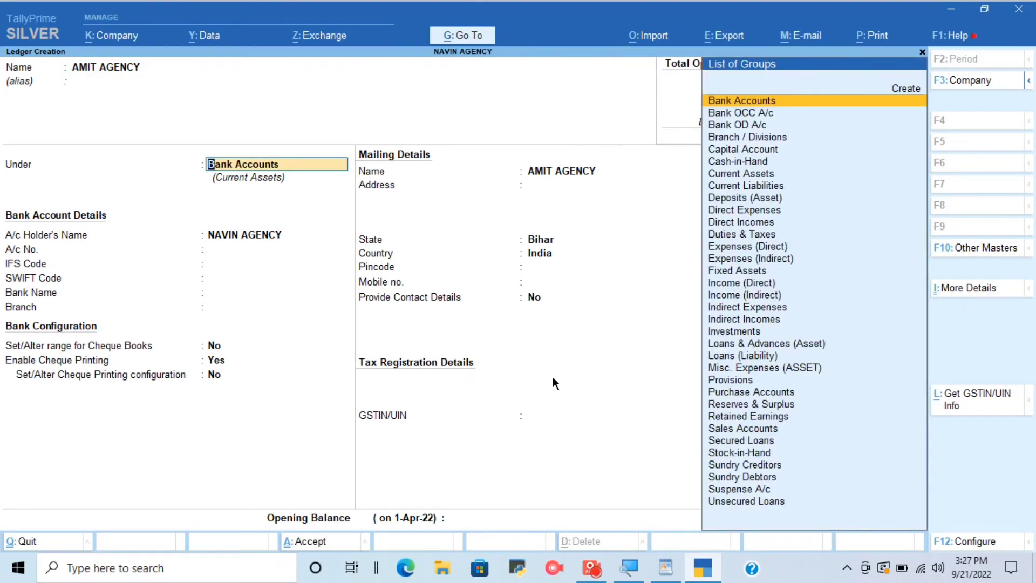
Place the AMIT AGENCY ledger under Sundry Debtors and accept the default bill-by-bill settings and mailing name.
text(SUN)
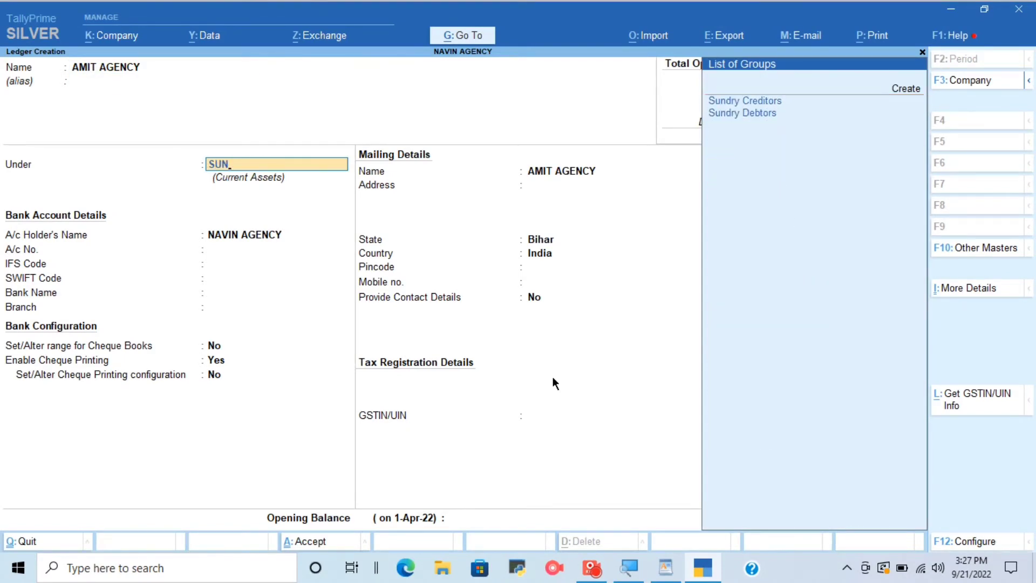
key(Down)
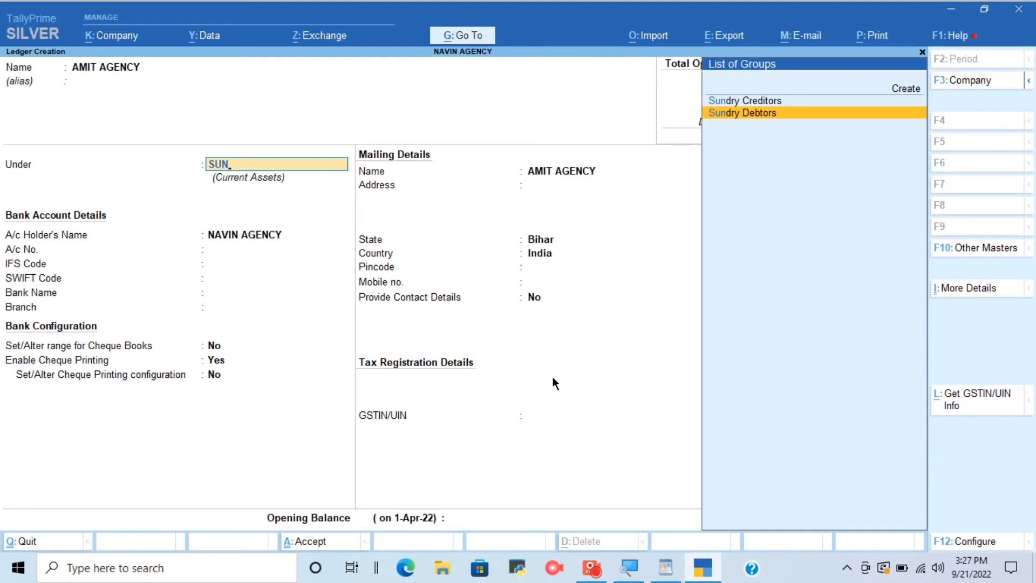
key(Return)
key(Return)
key(Return)
key(Return)
key(Return)
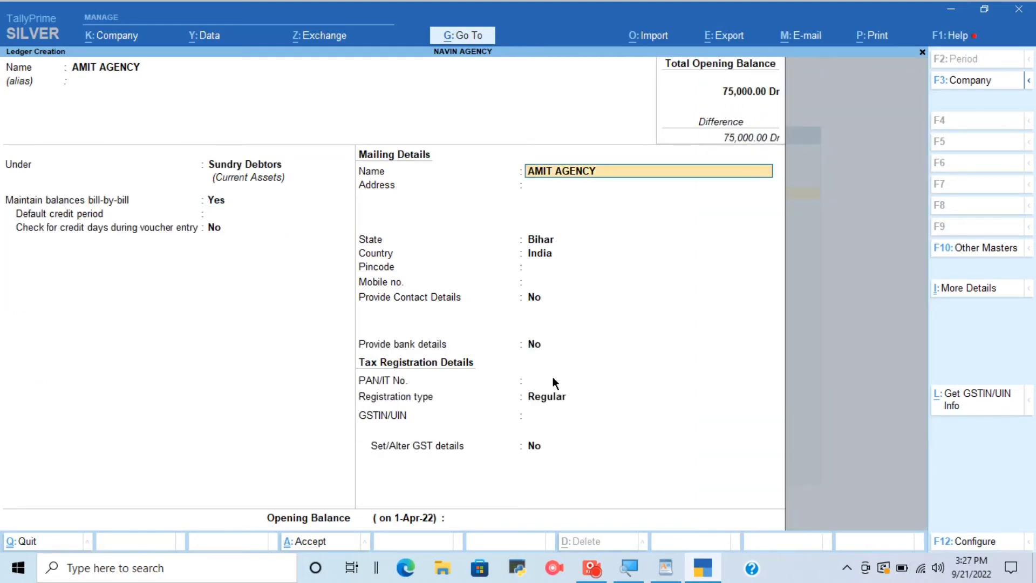
Enter BHAGALPUR as the AMIT AGENCY address and accept the remaining mailing, bank and tax defaults.
text(BH)
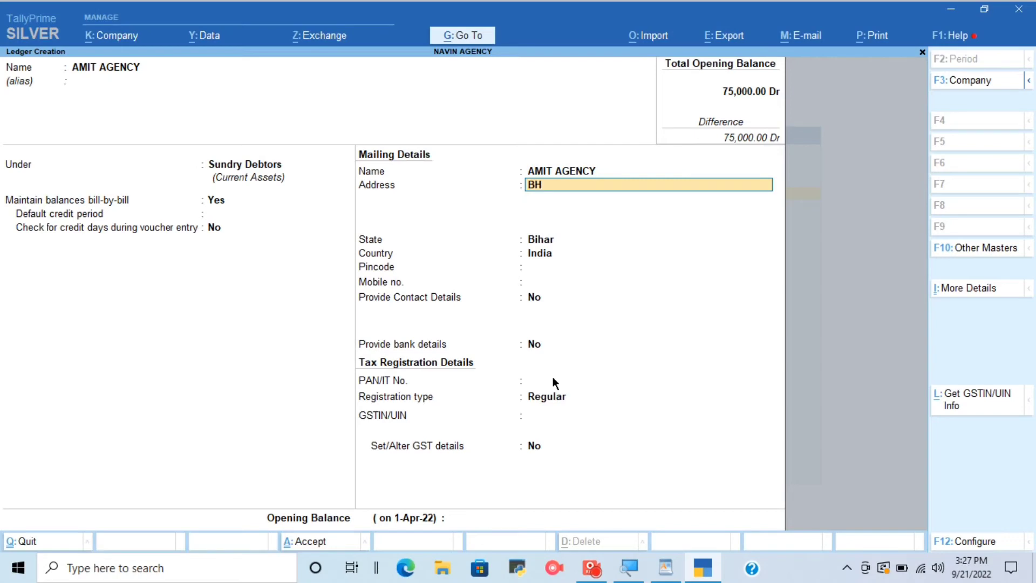
text(AGALPUR)
key(Return)
key(Return)
key(Return)
key(Return)
key(Return)
key(Return)
key(Return)
key(Return)
key(Return)
key(Return)
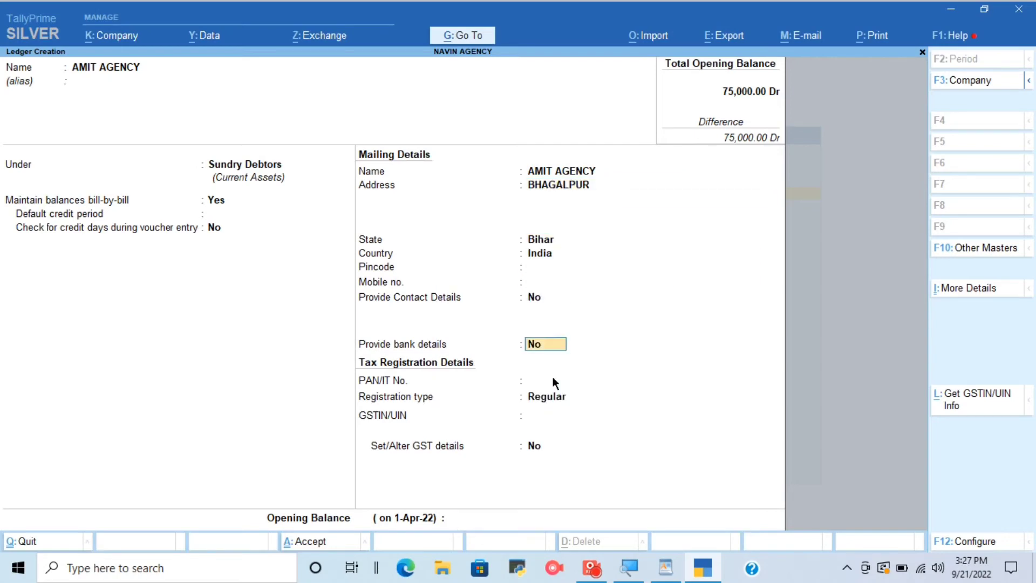
key(Return)
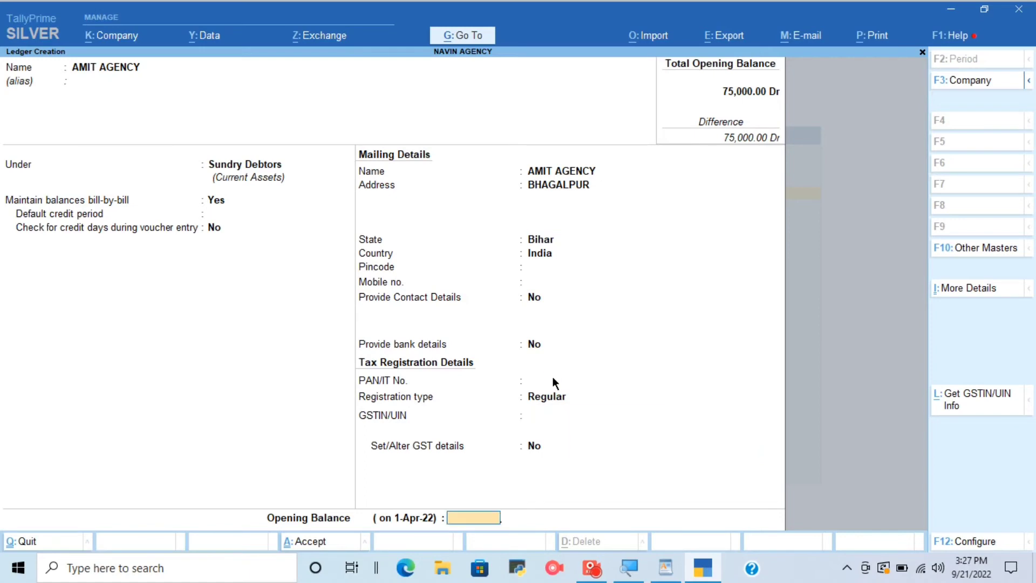
Check the first client's opening balance in WordPad, enter 5,000 Dr for AMIT AGENCY and save the ledger without bill-wise entries.
click(666, 568)
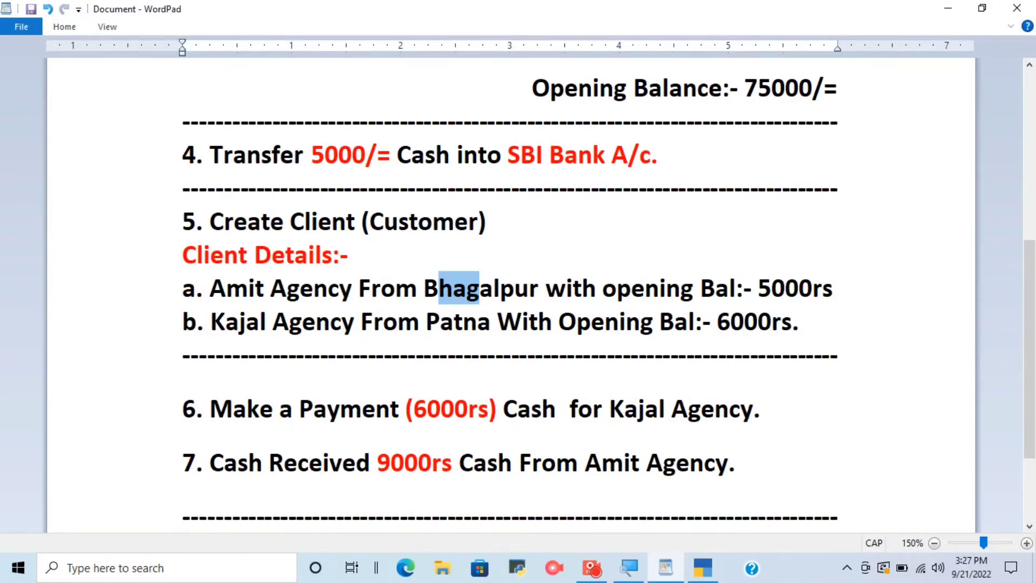
click(703, 567)
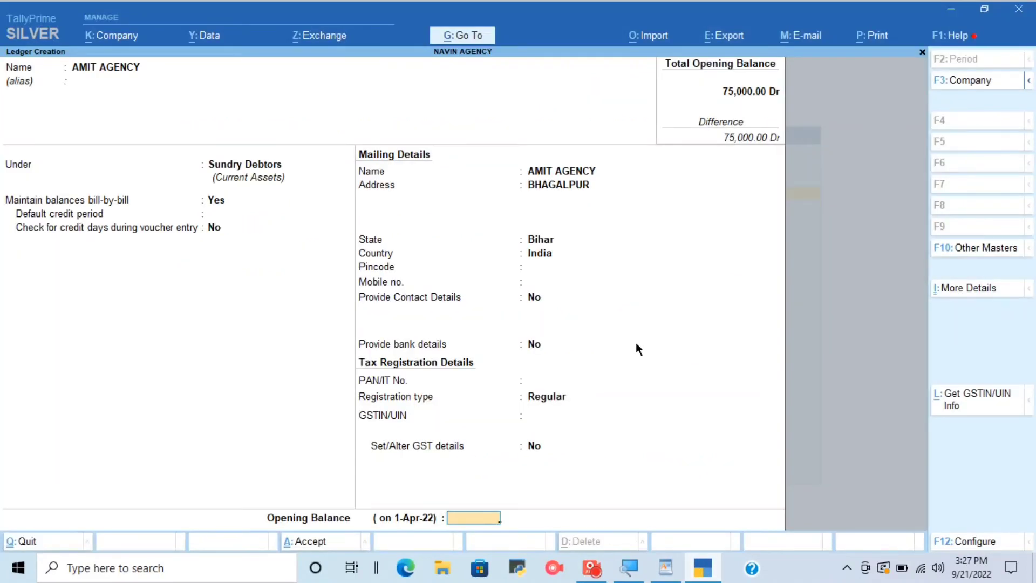
text(5000)
key(Return)
key(Return)
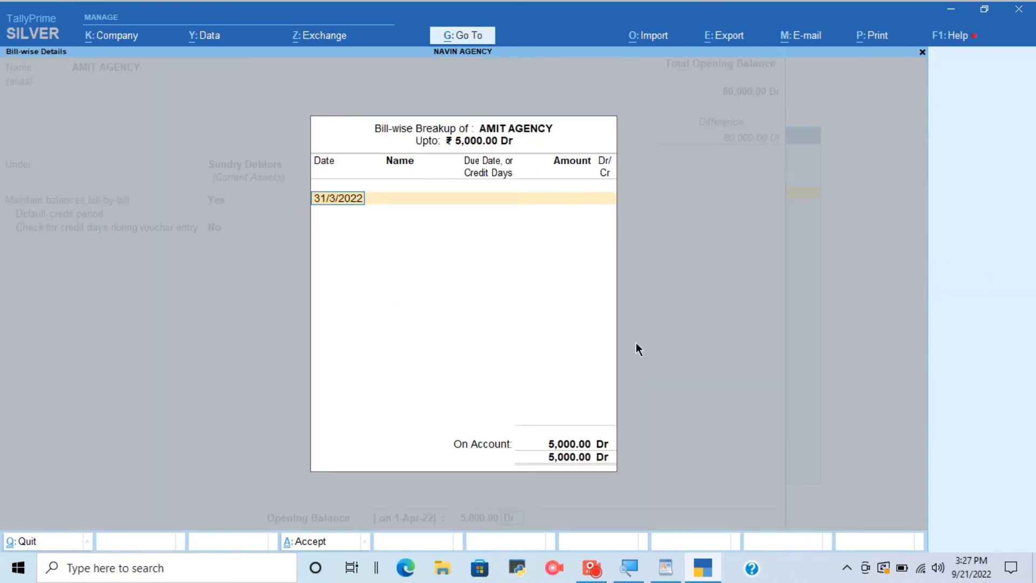
key(Return)
key(Return)
key(Return)
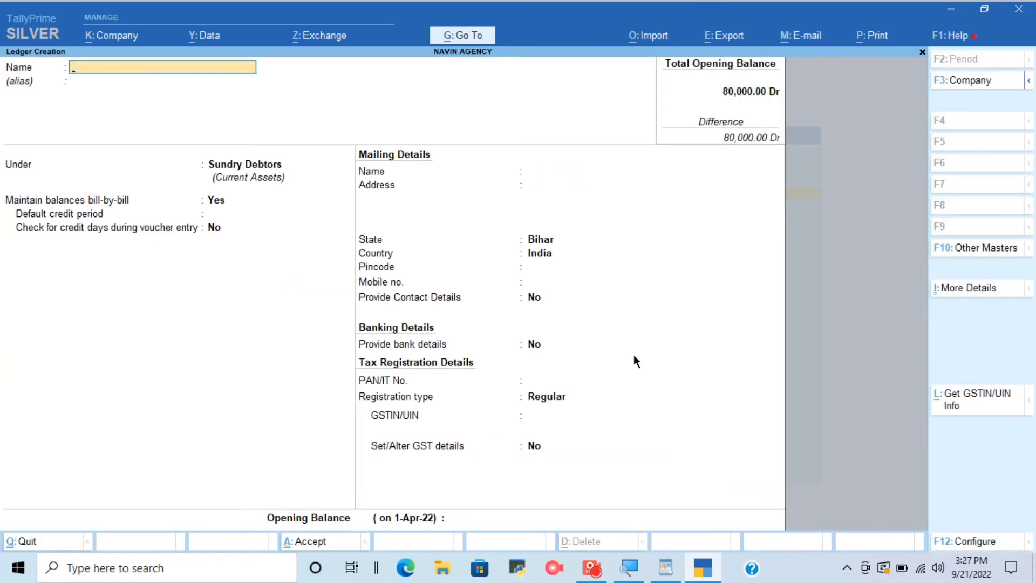
Check the second client's details in WordPad, return to TallyPrime and name the new ledger KAJAL AGENCY.
click(666, 568)
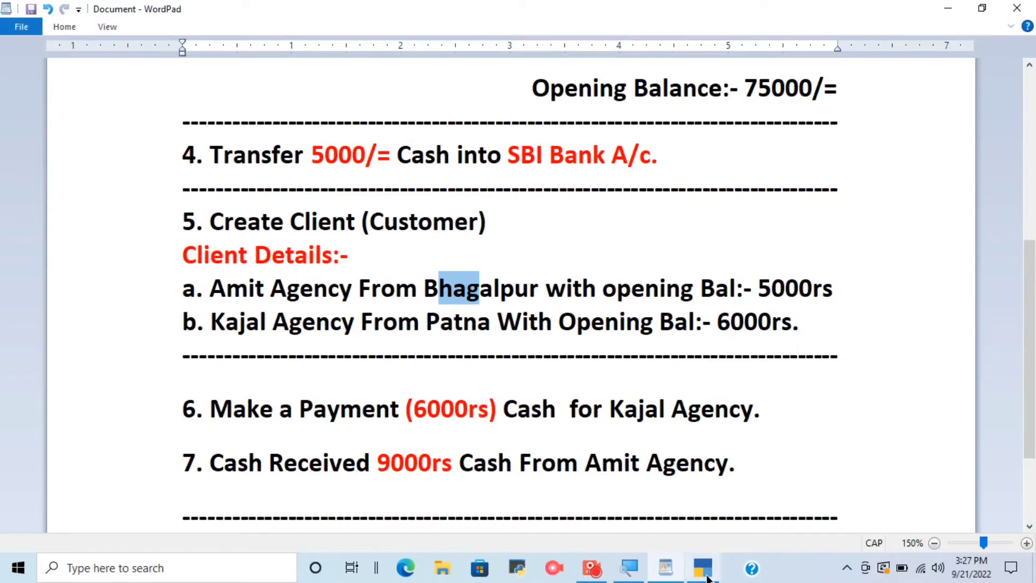
key(alt+Tab)
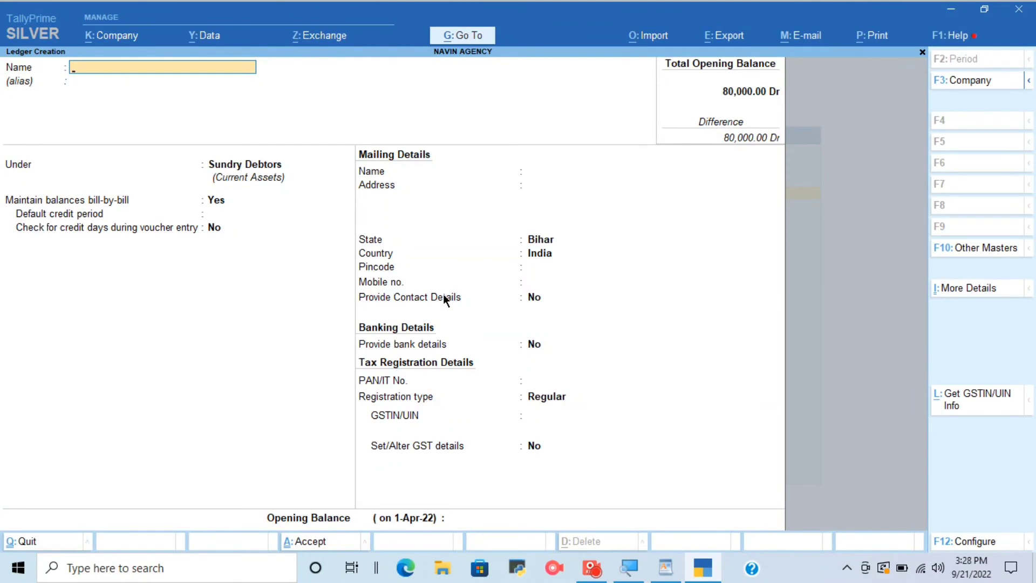
text(KAJAL AGENCY)
key(Return)
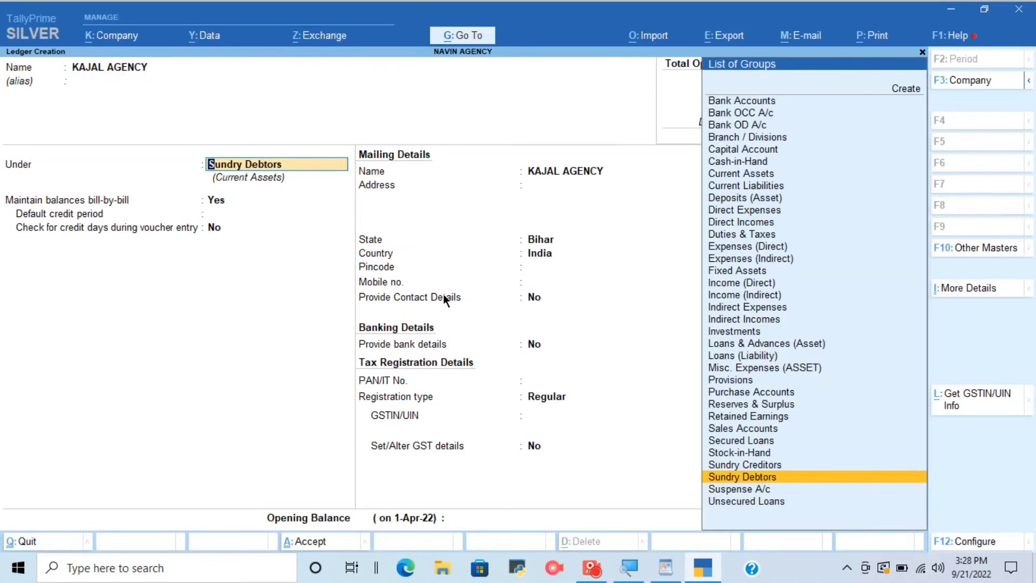
Keep KAJAL AGENCY under Sundry Debtors, enter PATNA as its address and accept the remaining default details.
key(Return)
key(Return)
key(Return)
key(Return)
key(Return)
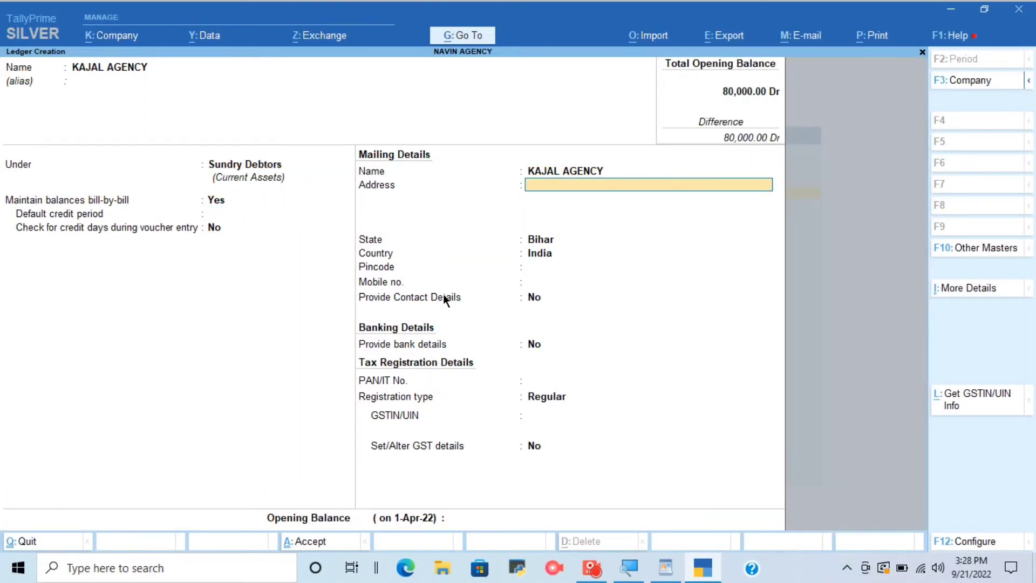
text(PATNA)
key(Return)
key(Return)
key(Return)
key(Return)
key(Return)
key(Return)
key(Return)
key(Return)
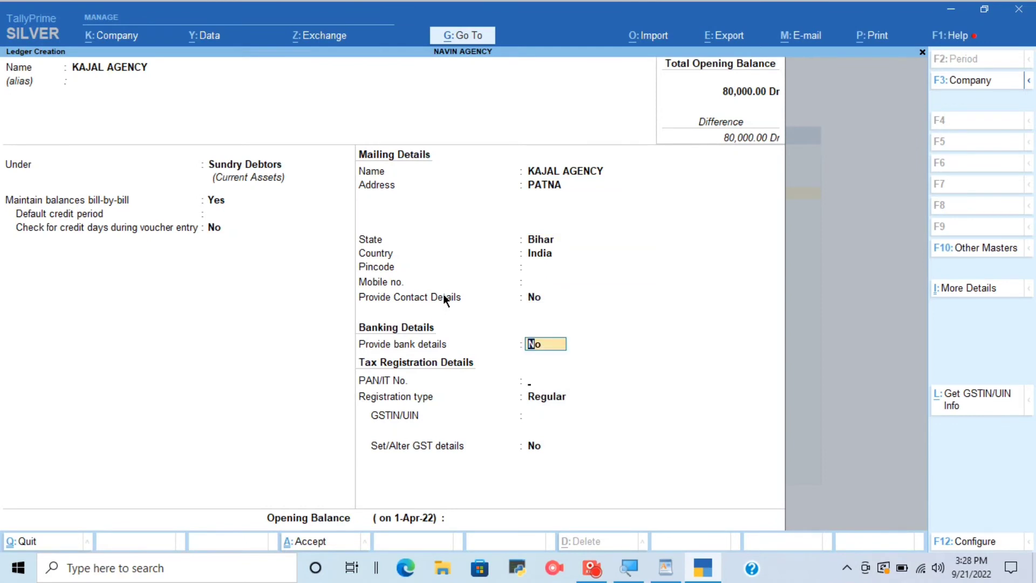
key(Return)
key(Return)
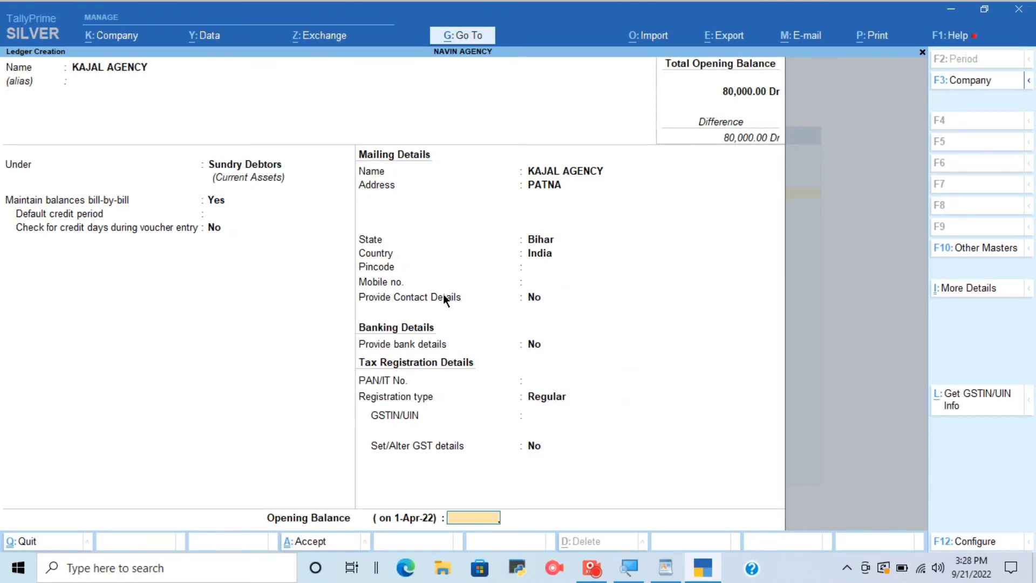
Set KAJAL AGENCY's opening balance to 6,000 Dr, save the ledger and return to the Gateway of Tally.
text(6000)
key(Return)
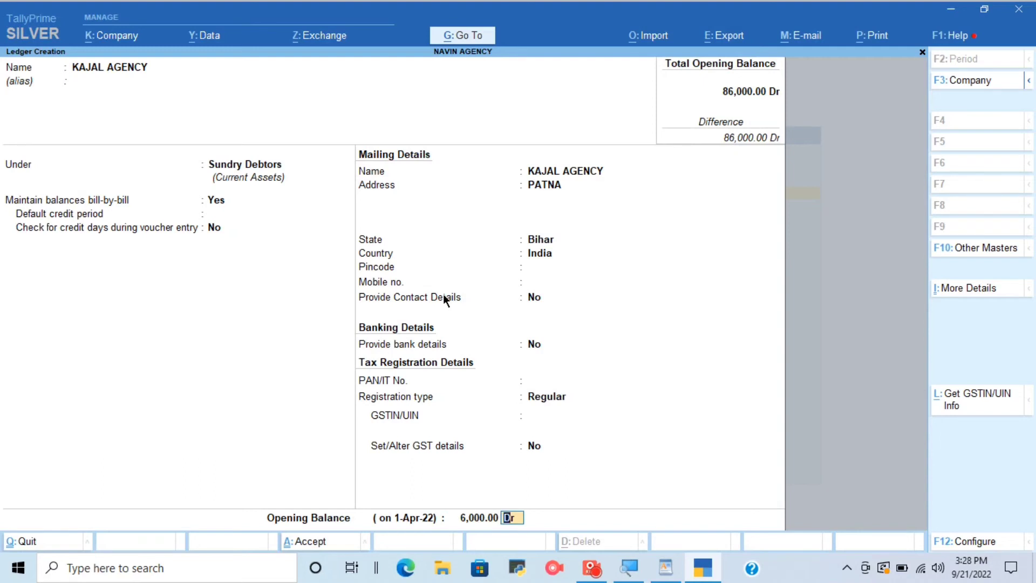
key(ctrl)
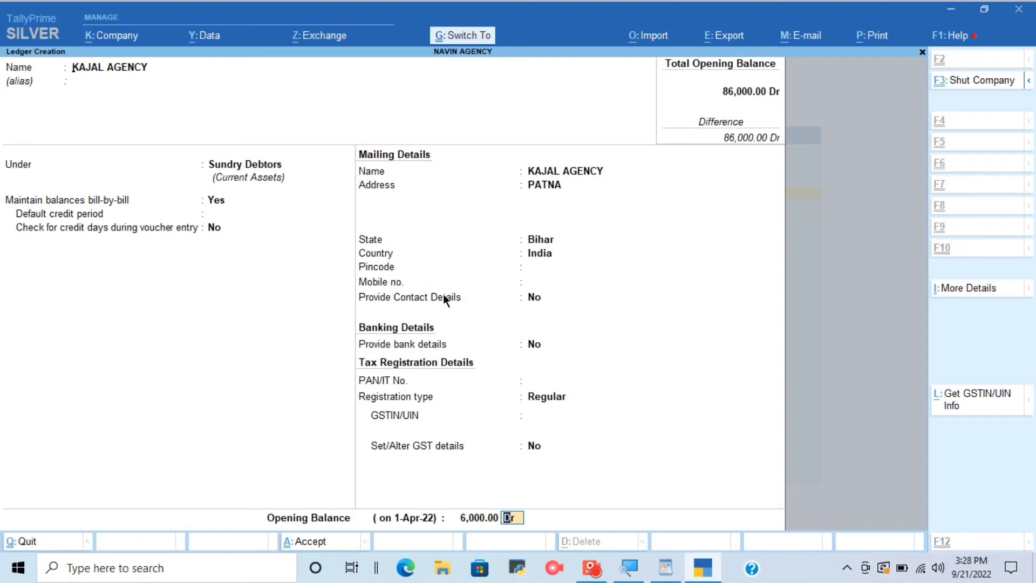
key(ctrl+a)
key(Escape)
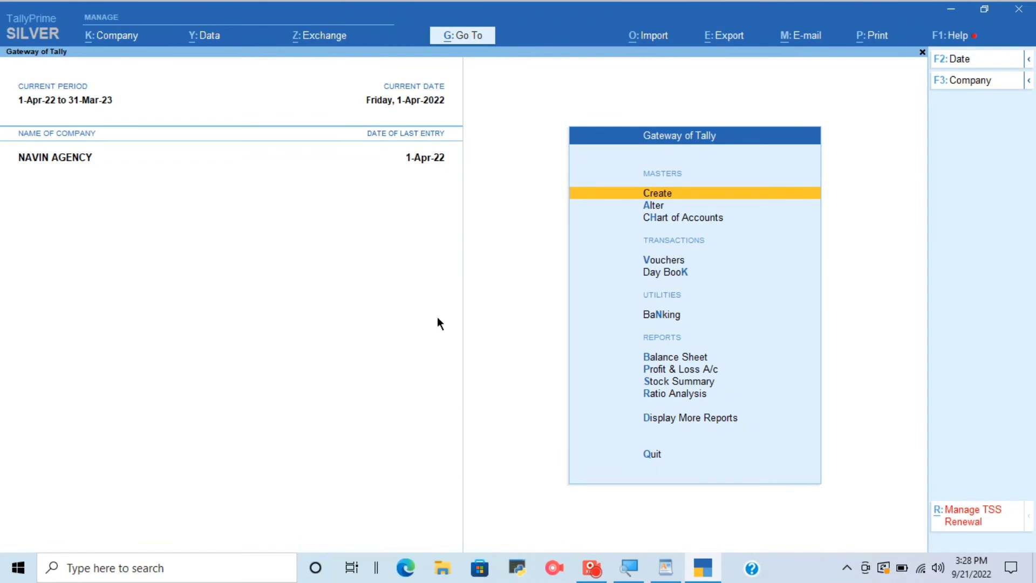
Review the remaining payment, receipt and balance sheet tasks in WordPad, then switch back to TallyPrime.
click(665, 568)
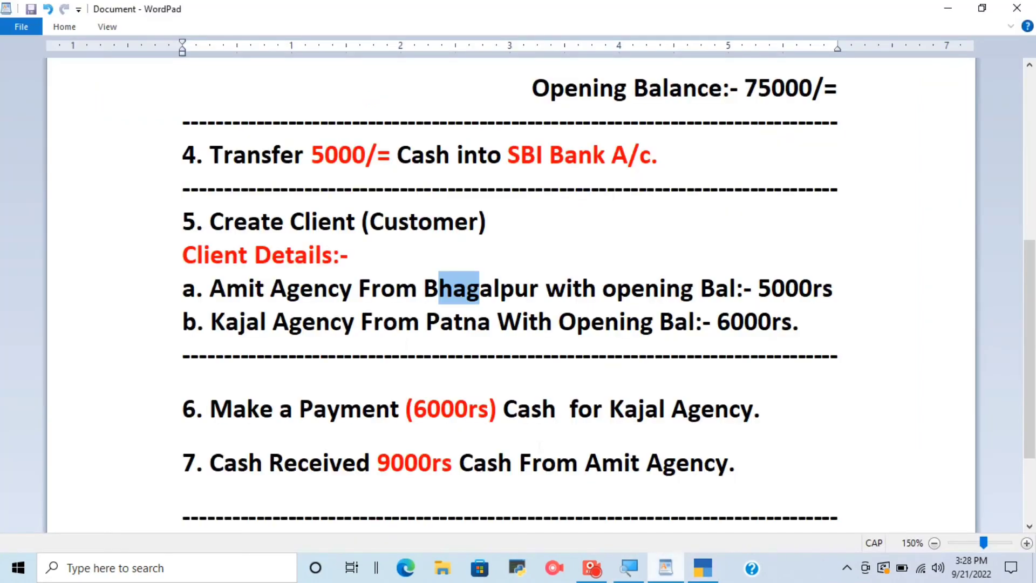
scroll(519, 291, down, 3)
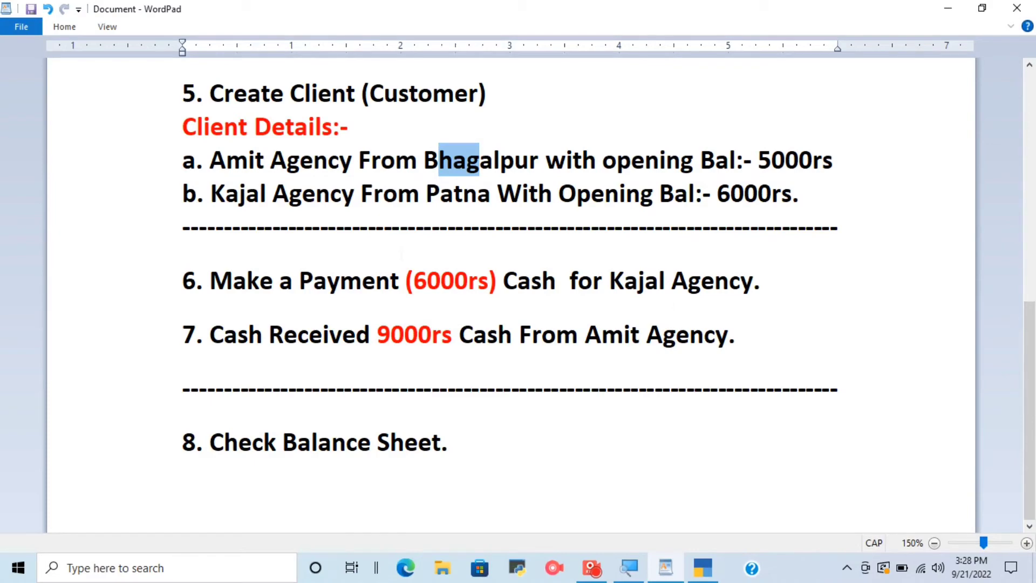
click(703, 568)
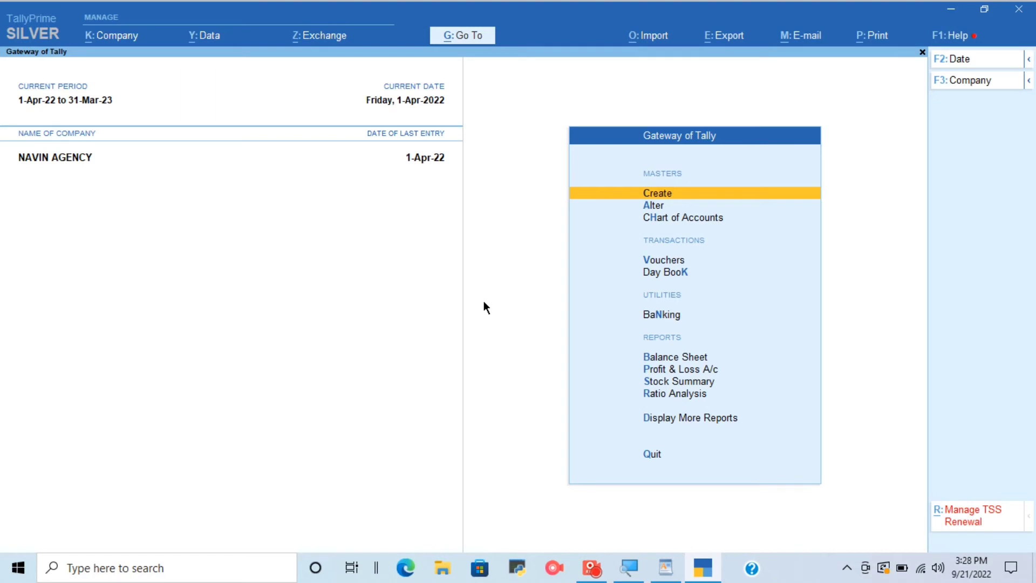
Start a Payment voucher and set Cash as its account.
key(v)
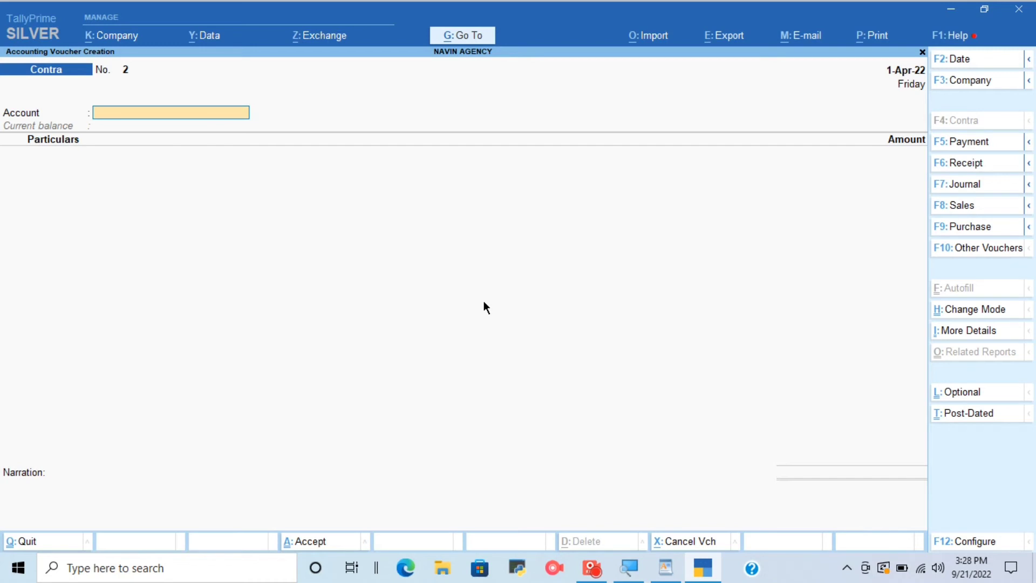
key(F5)
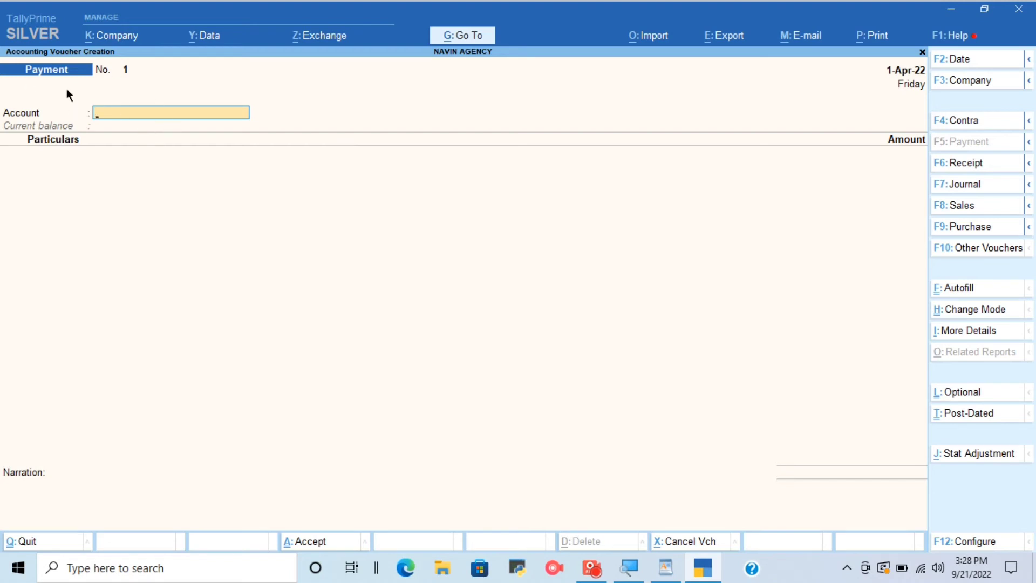
text(Cas)
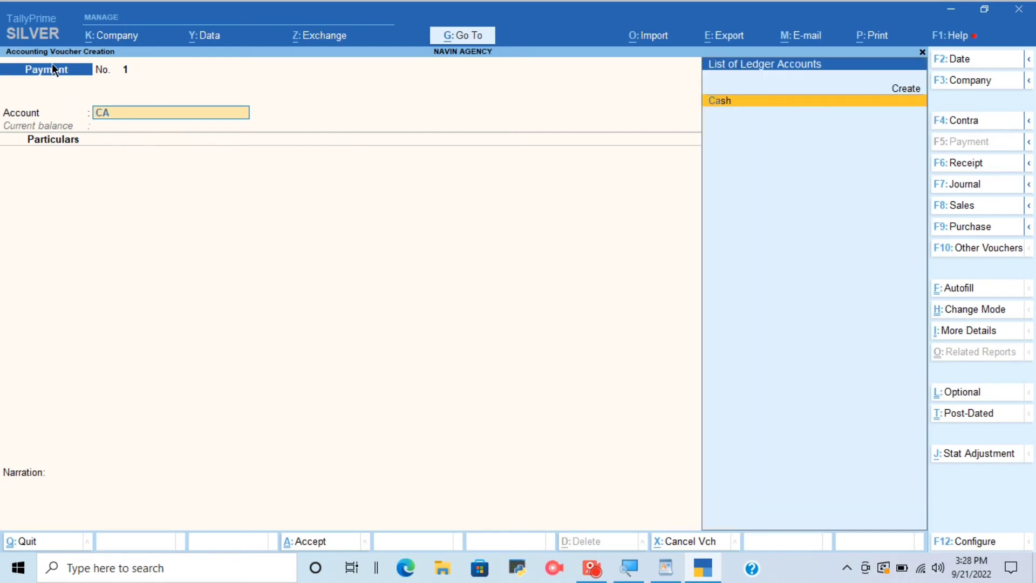
key(Return)
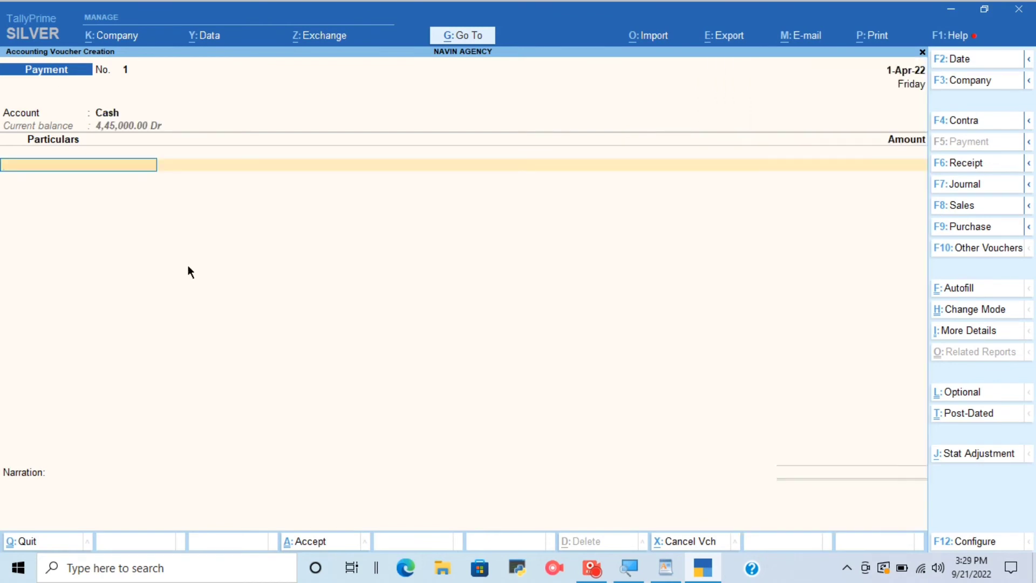
Check the Kajal Agency payment task in WordPad, then choose KAJAL AGENCY as the payment's particulars in TallyPrime.
click(665, 568)
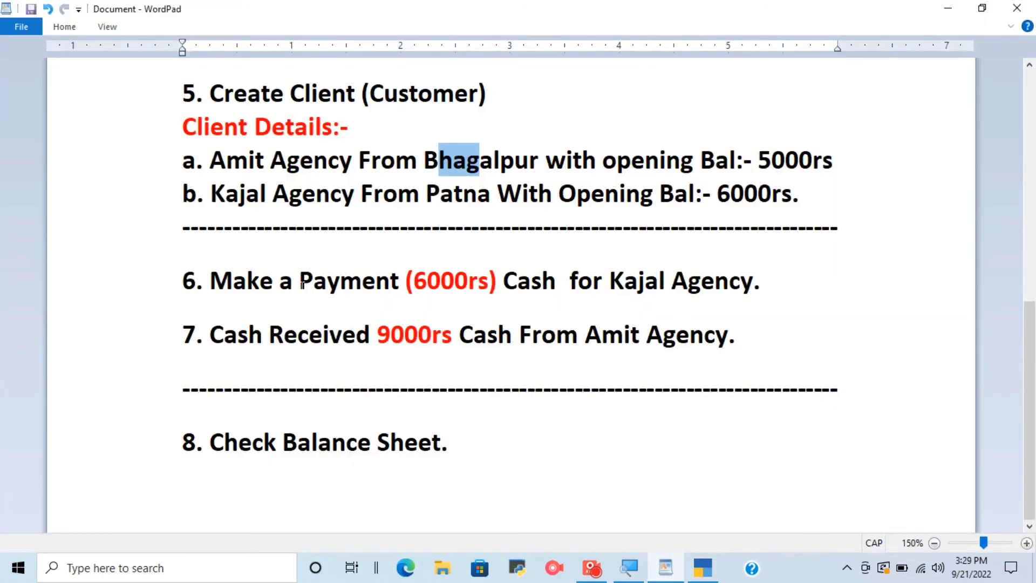
drag(209, 281, 502, 281)
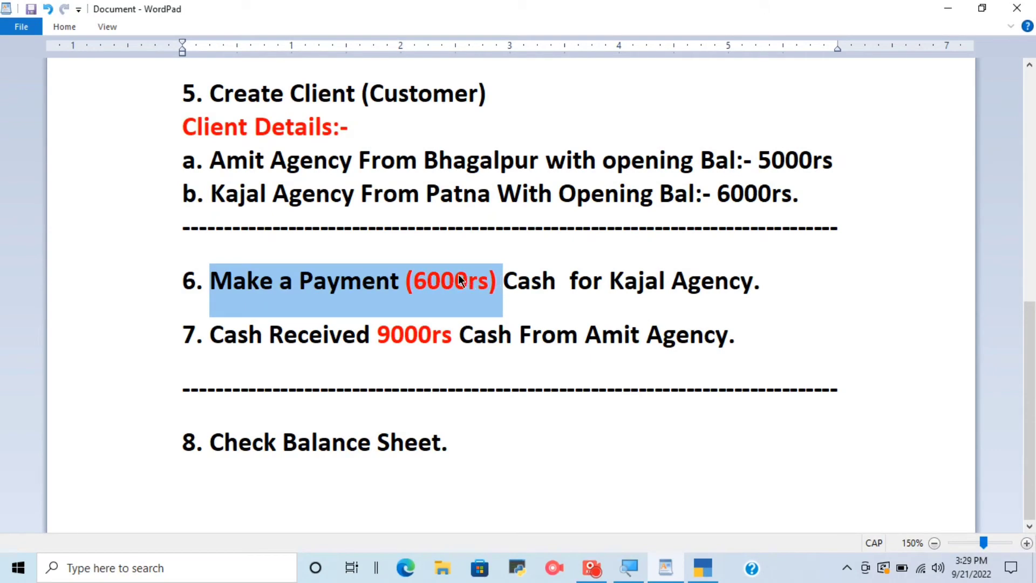
click(705, 571)
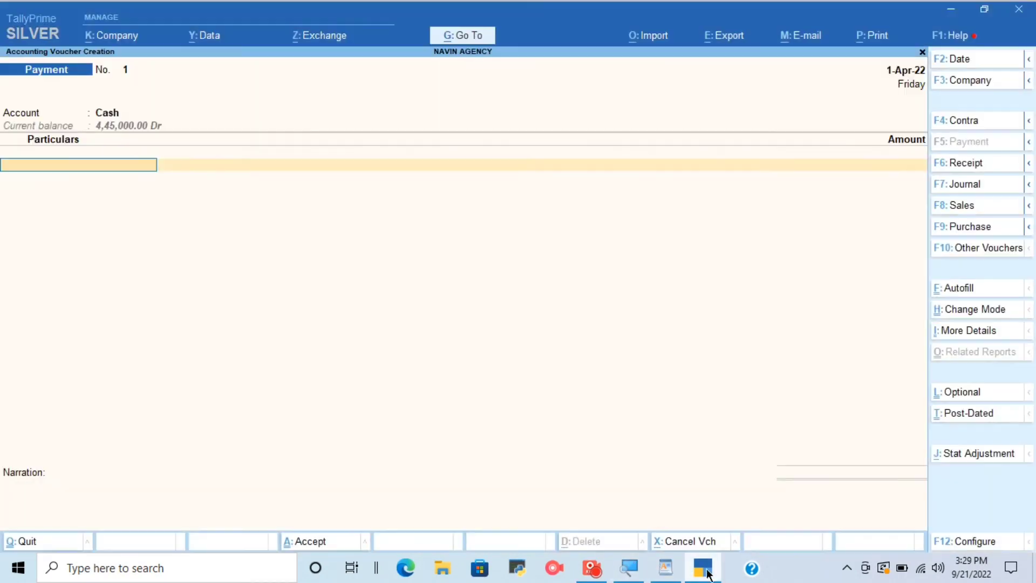
text(KAJ)
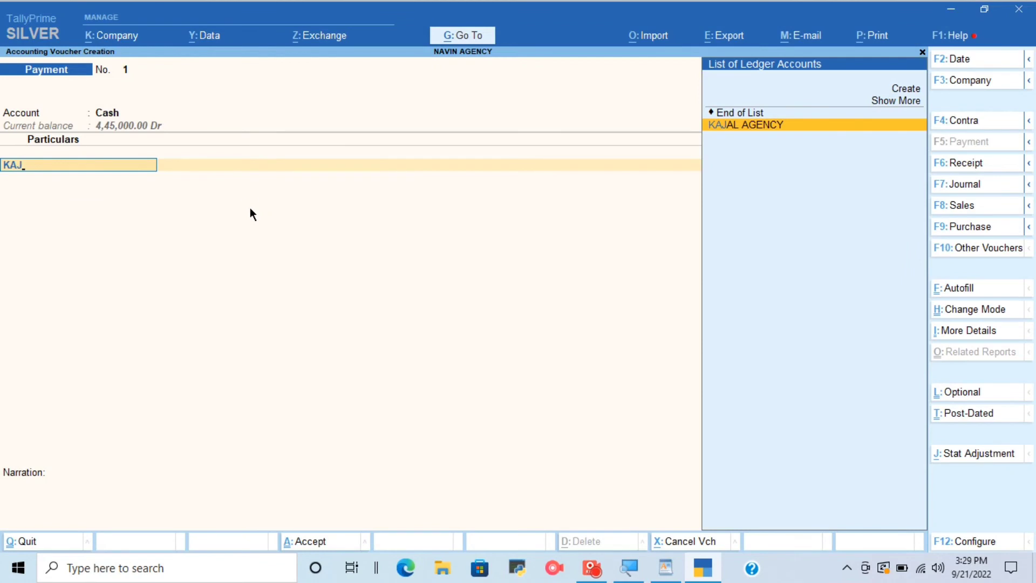
key(Return)
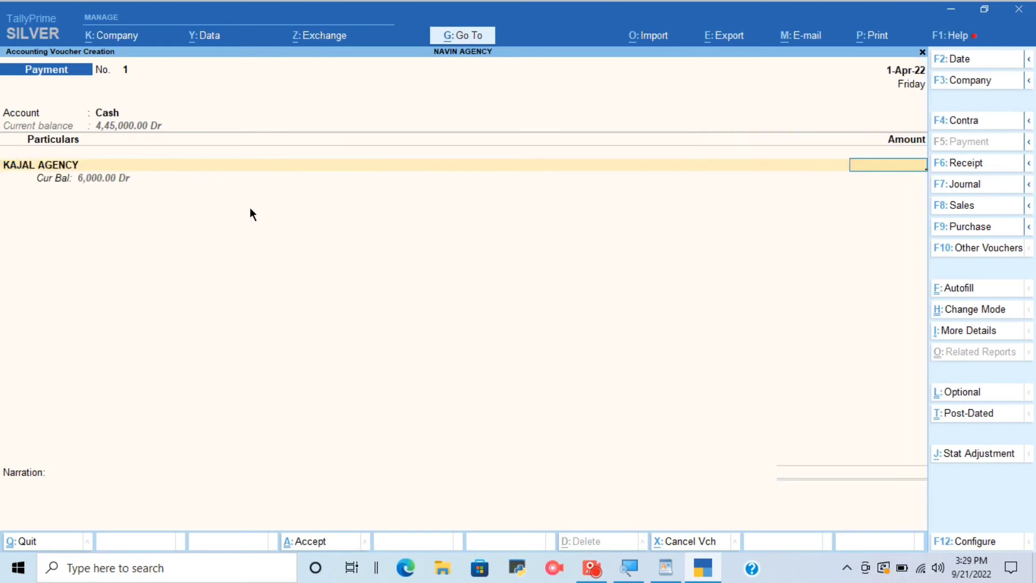
Enter 5,000 as the KAJAL AGENCY payment amount, keep the On Account reference and save the voucher without narration.
text(5000)
key(Return)
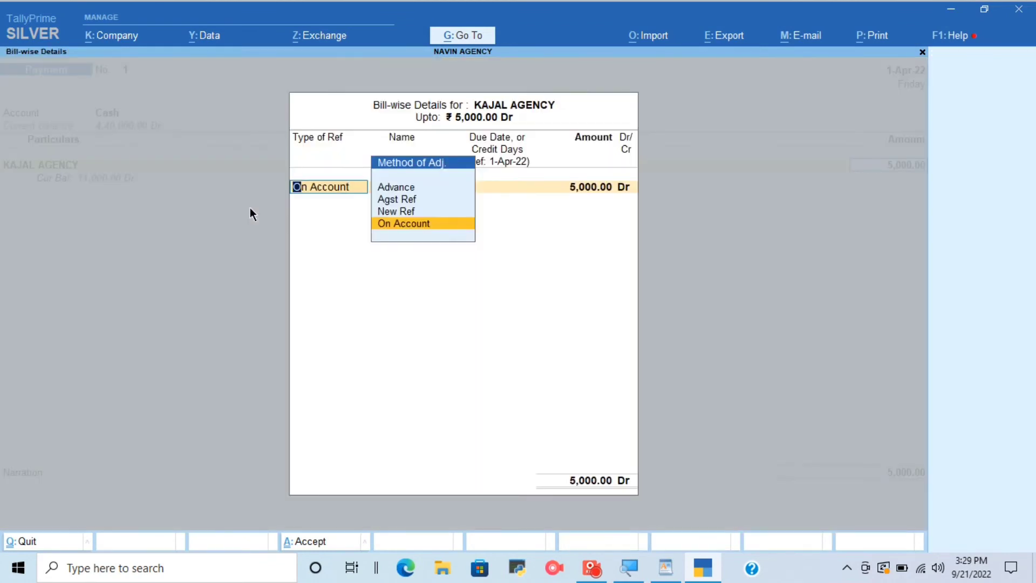
key(Return)
key(Return)
key(Return)
key(Return)
key(Return)
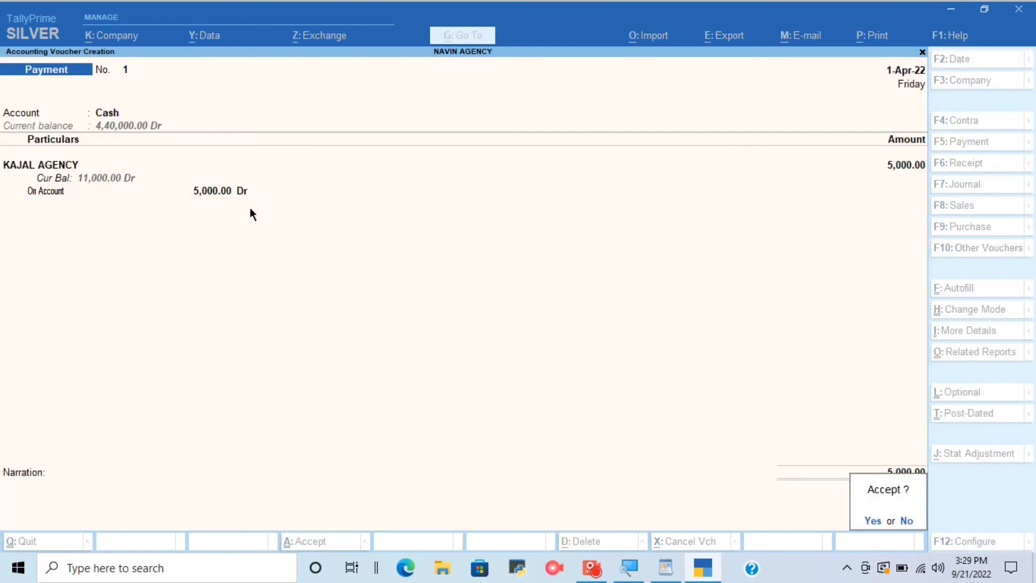
key(Return)
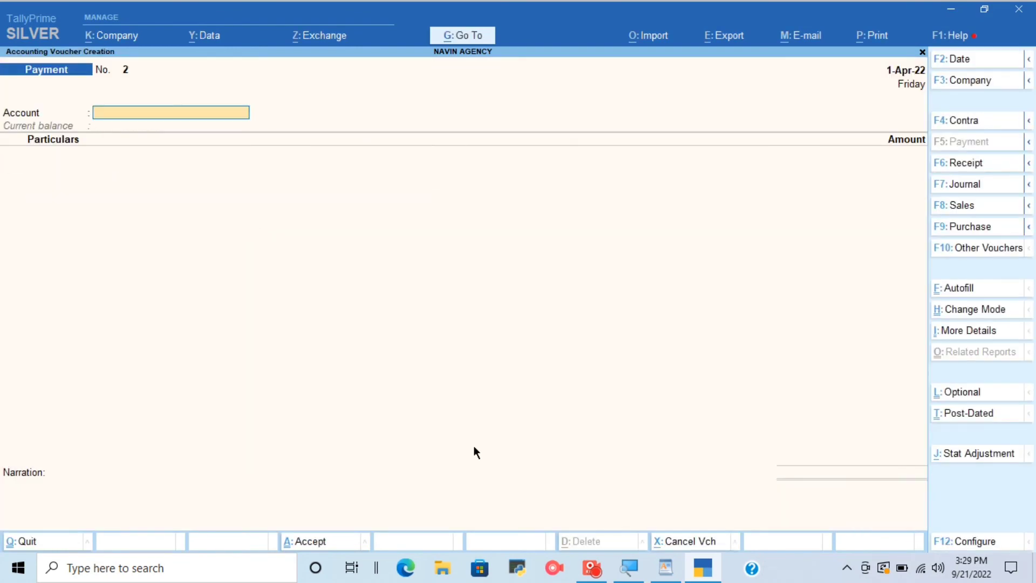
Recheck the payment amount in WordPad, then reopen the saved KAJAL AGENCY payment voucher in TallyPrime for alteration.
click(665, 567)
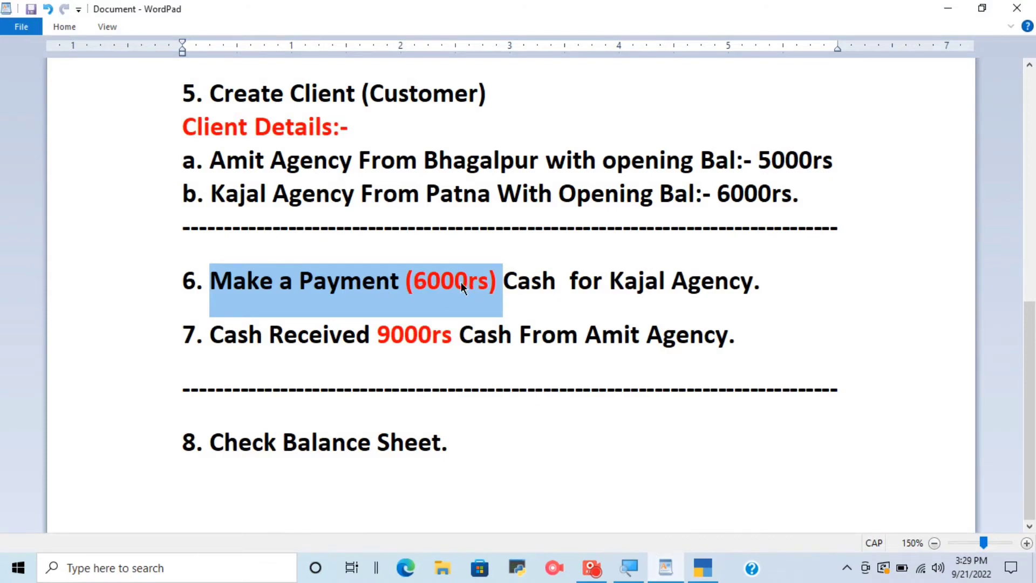
click(428, 281)
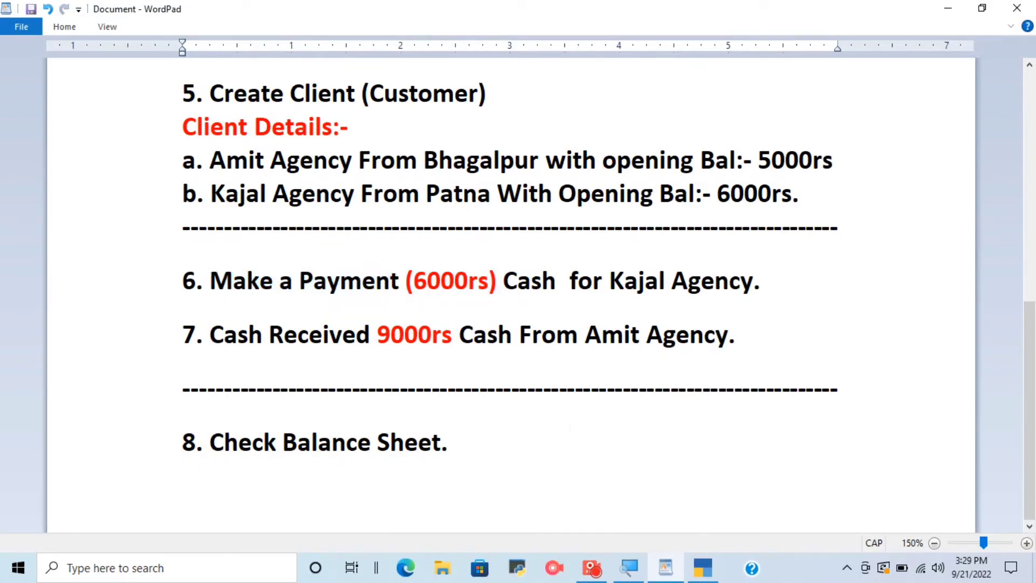
click(703, 567)
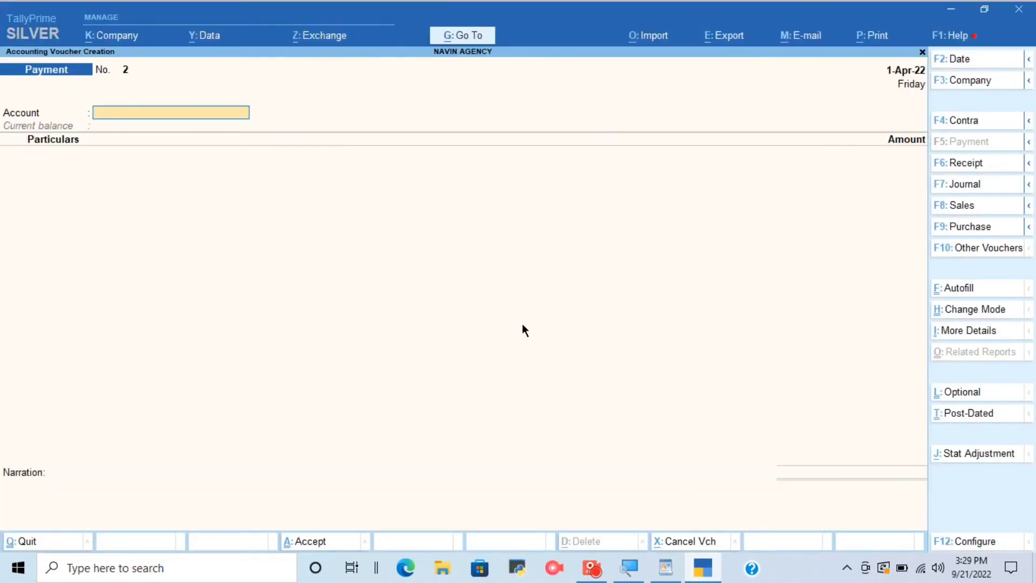
key(Page_Up)
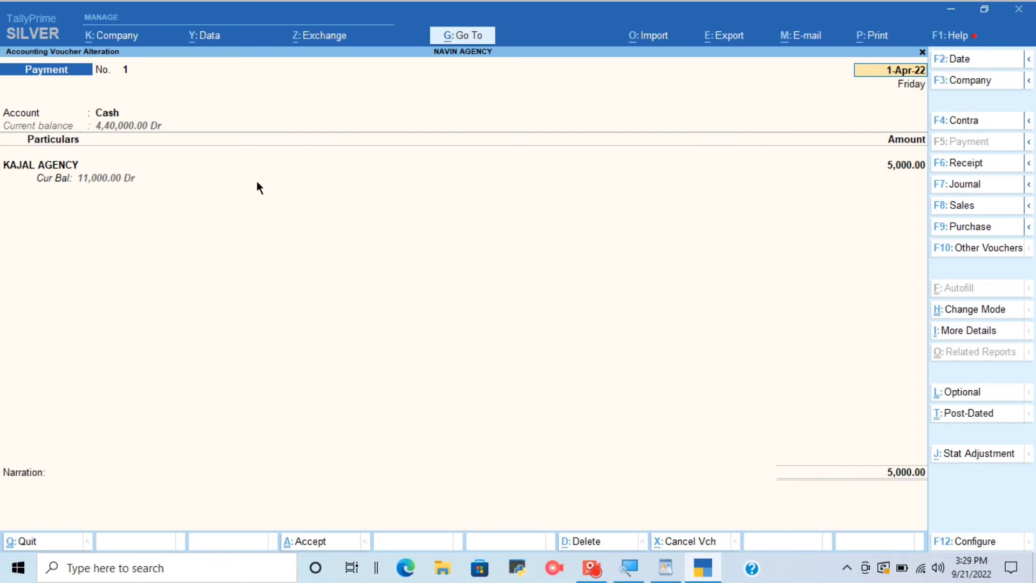
key(Return)
key(Return)
key(Return)
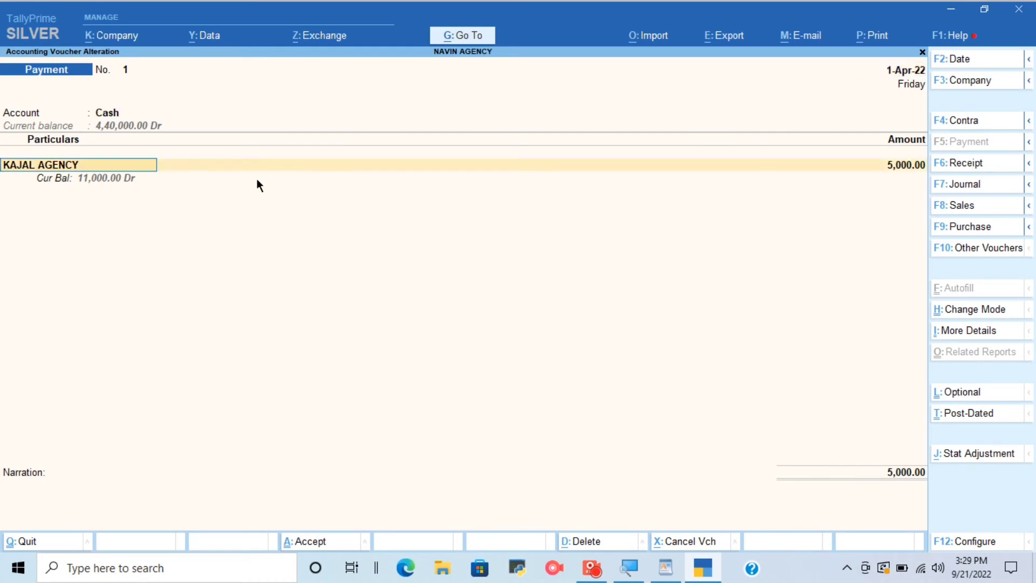
Set the KAJAL AGENCY payment amount to 6,000, keep it On Account and save the altered voucher.
text(6)
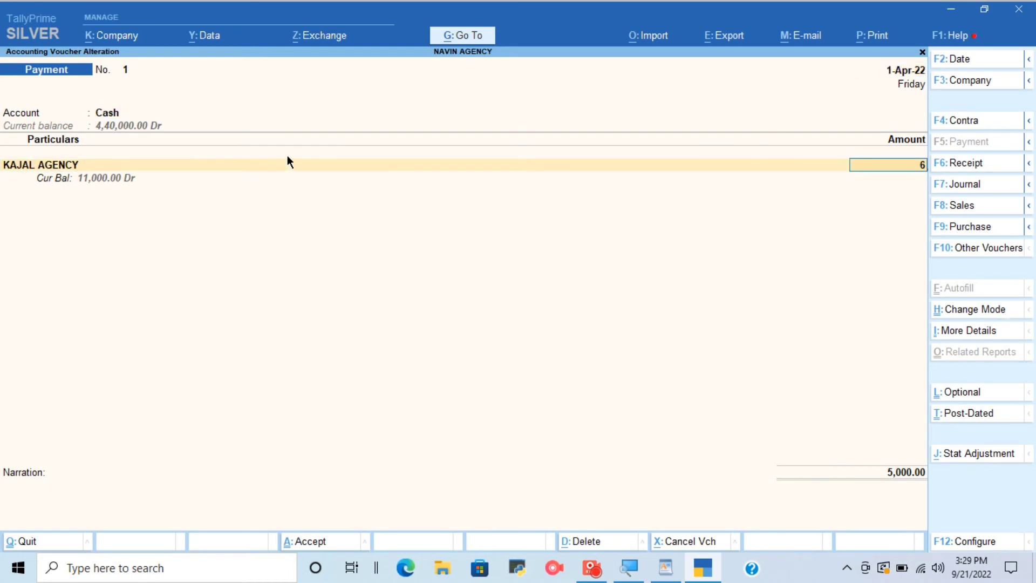
text(,000)
key(Return)
key(Return)
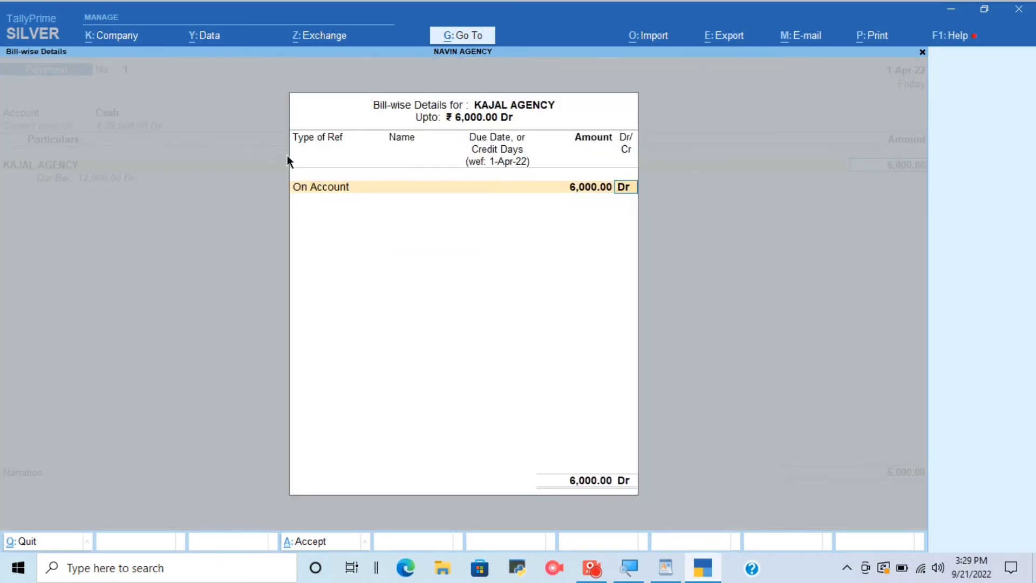
key(Return)
key(Return)
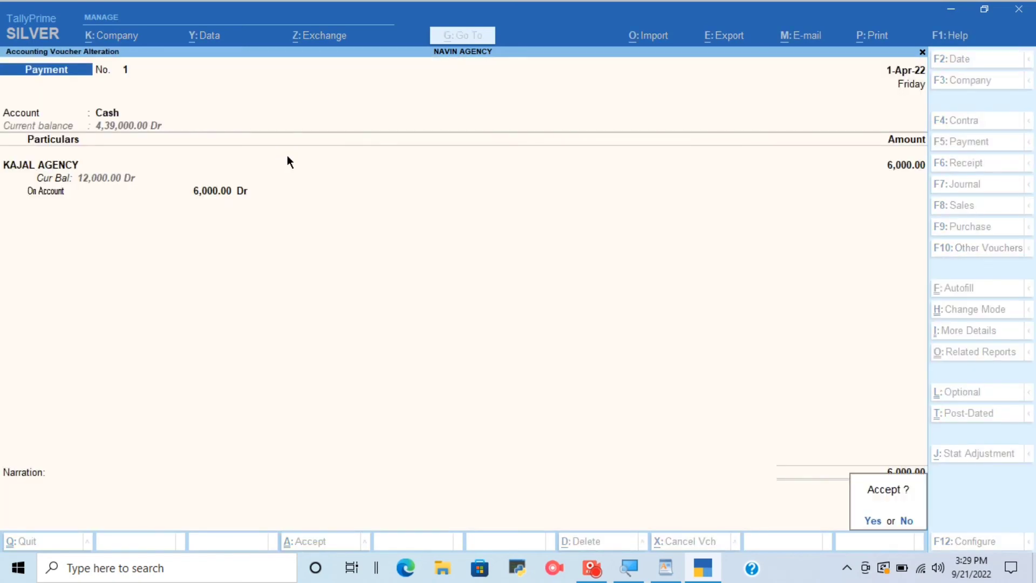
key(Return)
Review the Amit Agency cash receipt task in WordPad and start a Receipt voucher in TallyPrime.
click(664, 567)
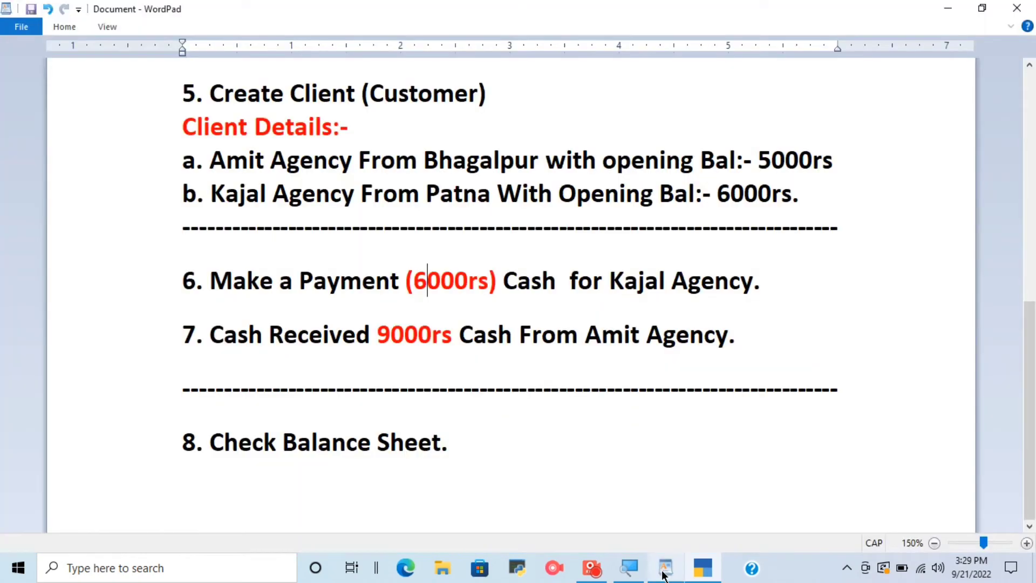
drag(211, 335, 458, 336)
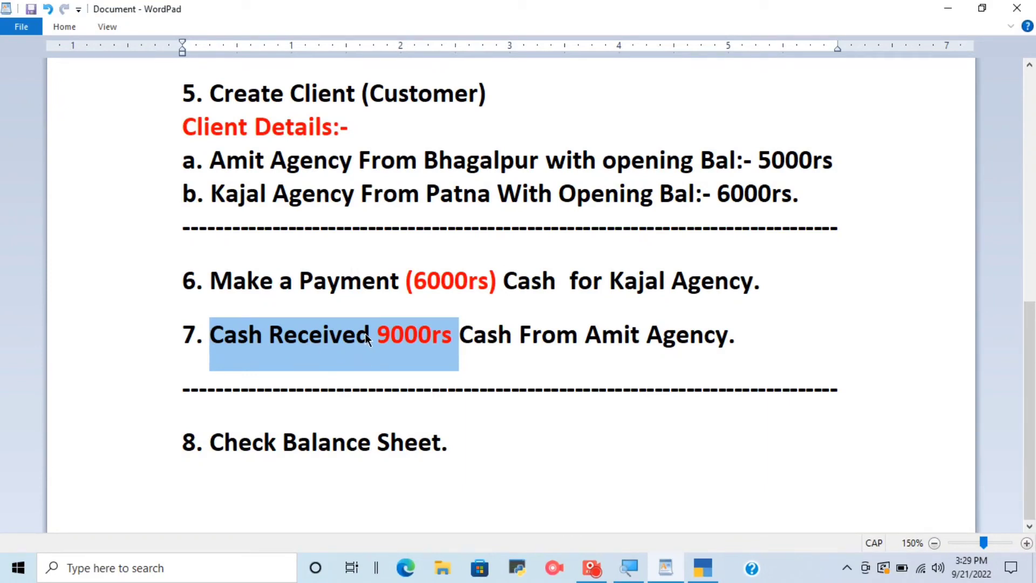
click(703, 567)
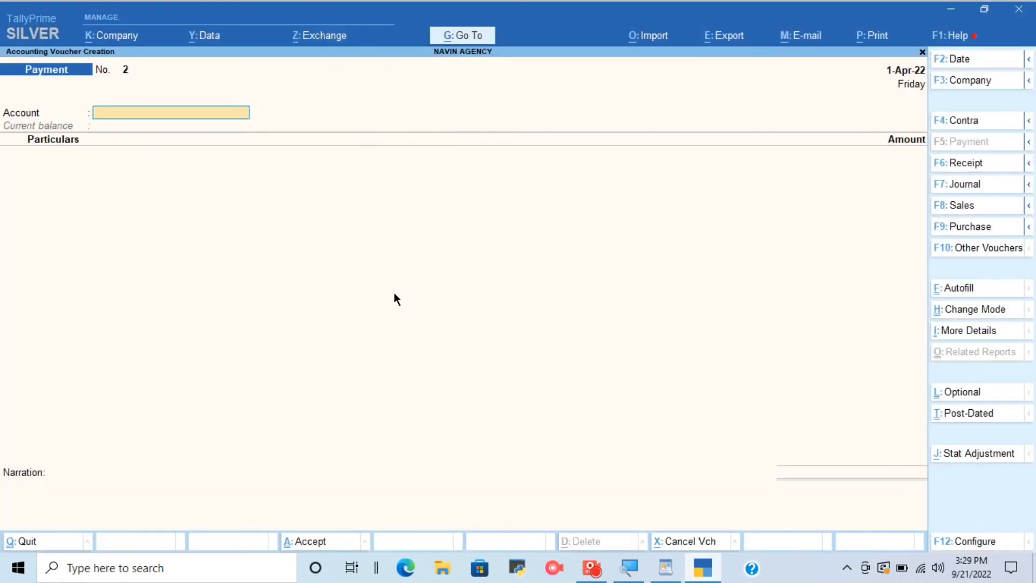
key(F6)
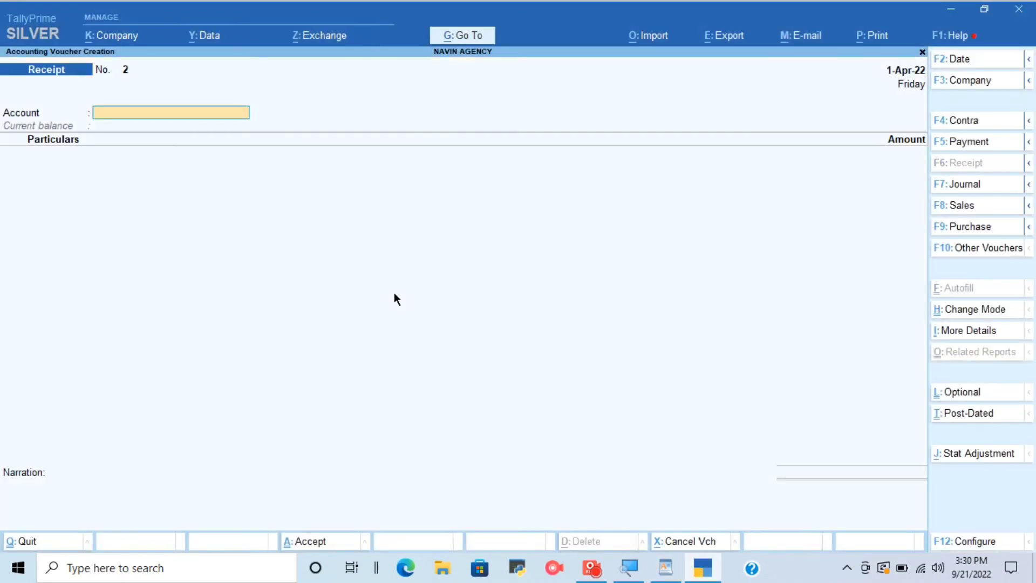
click(666, 567)
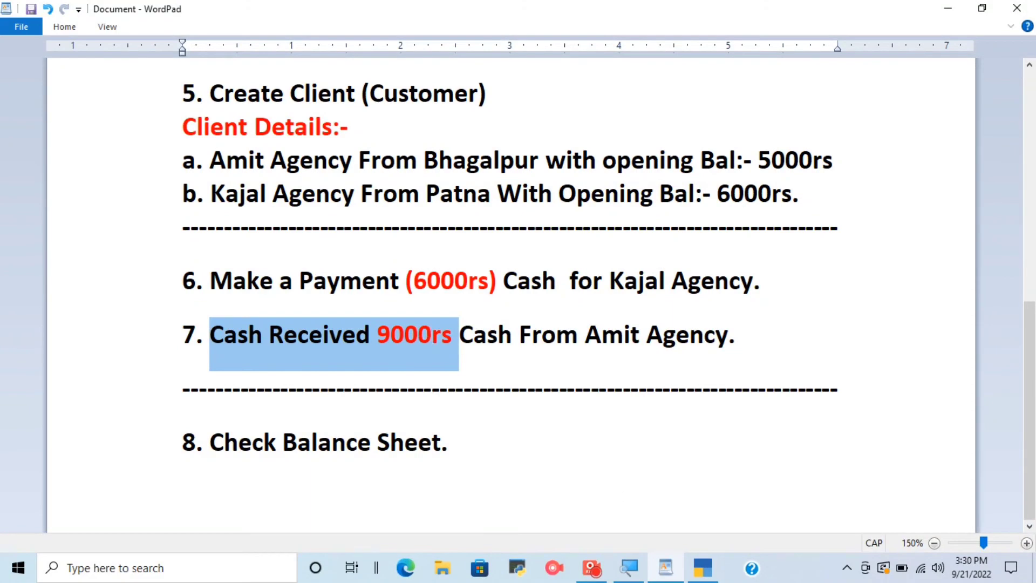
click(703, 568)
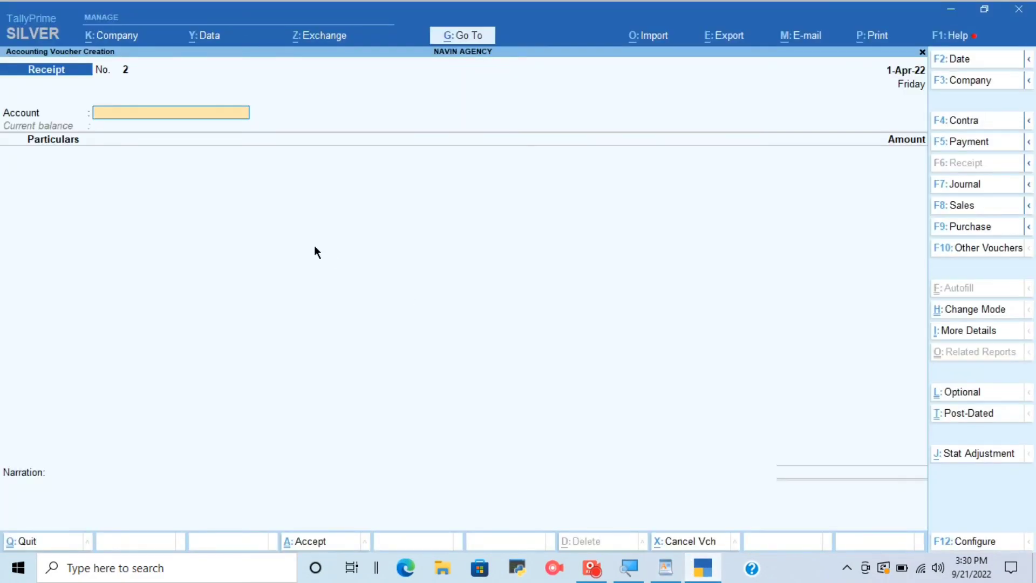
Set Cash as the receipt's account and choose AMIT AGENCY as its particulars.
text(c)
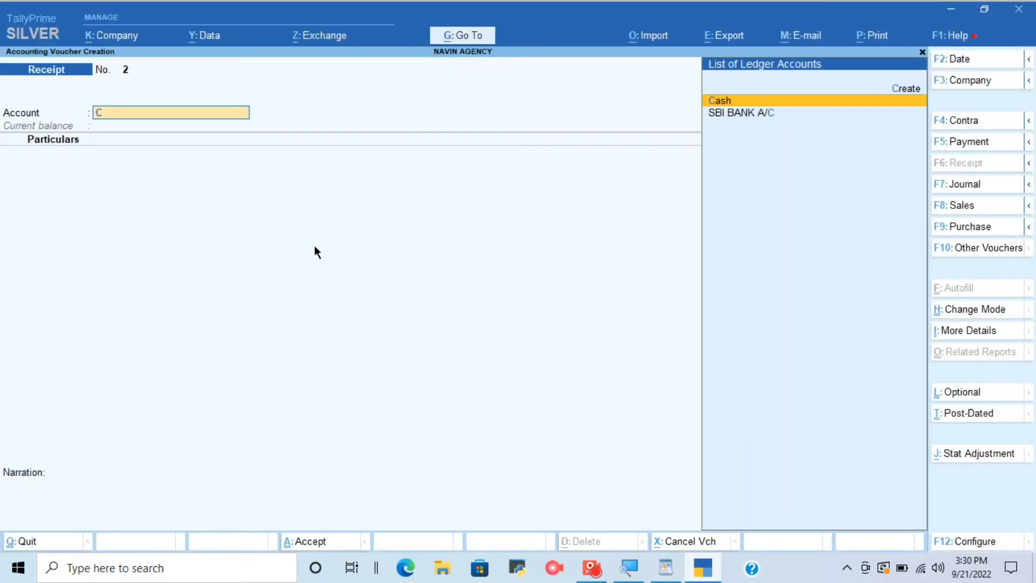
key(Return)
text(AMI)
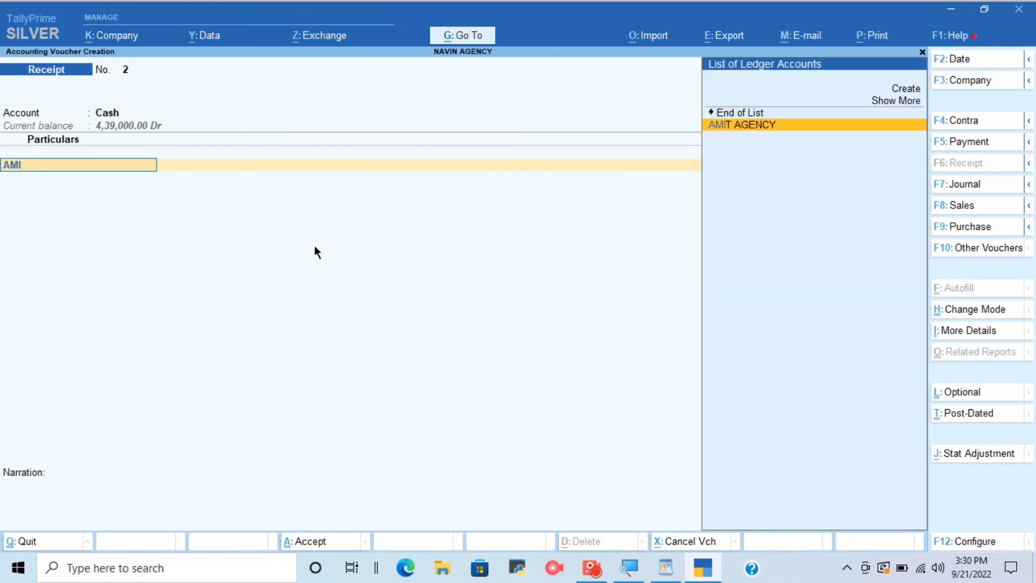
key(Return)
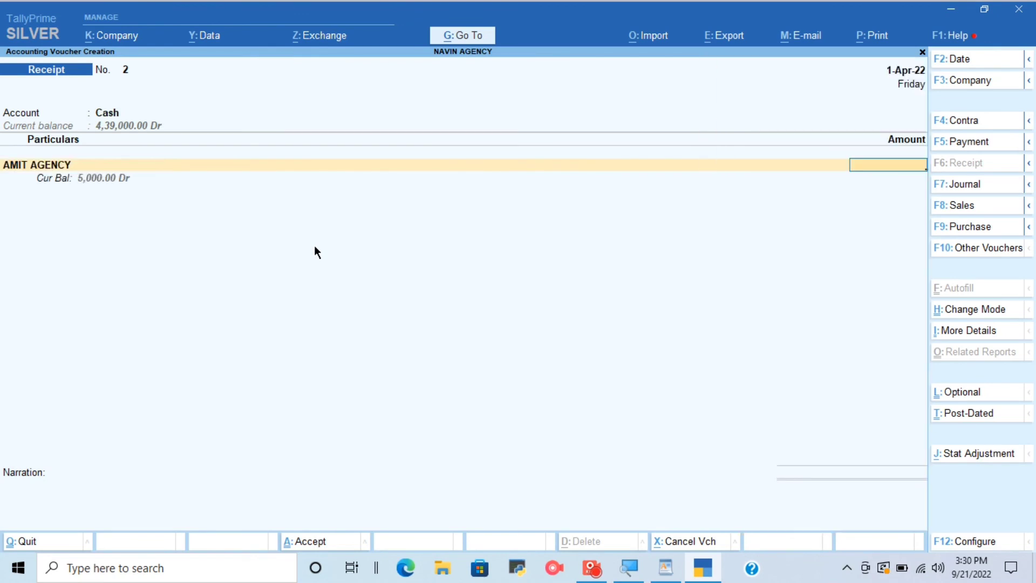
Enter 9,000 as the AMIT AGENCY receipt amount On Account, save the voucher and return to the Gateway of Tally.
text(9000)
key(Return)
key(Return)
key(Return)
key(Return)
key(Return)
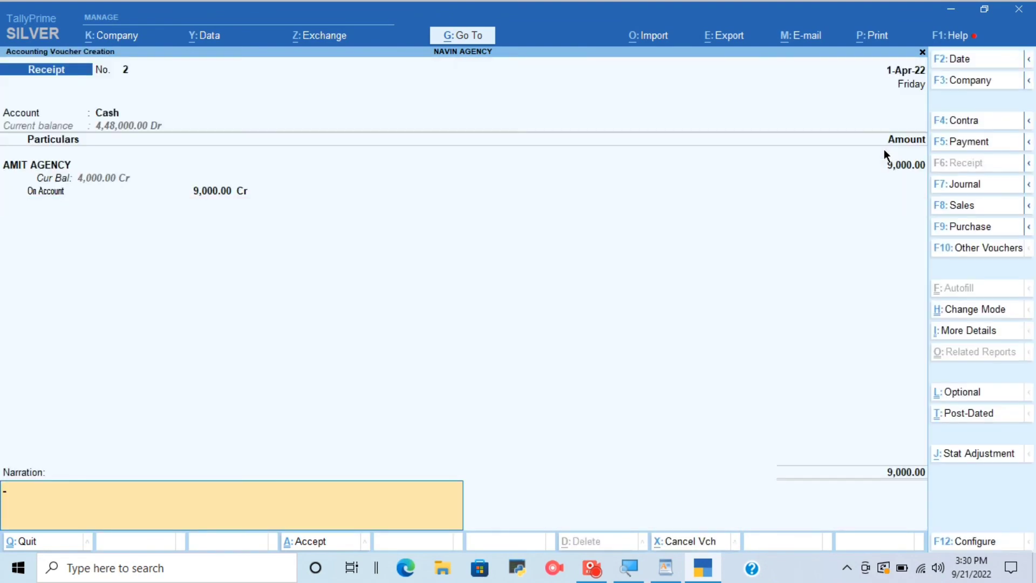
key(Return)
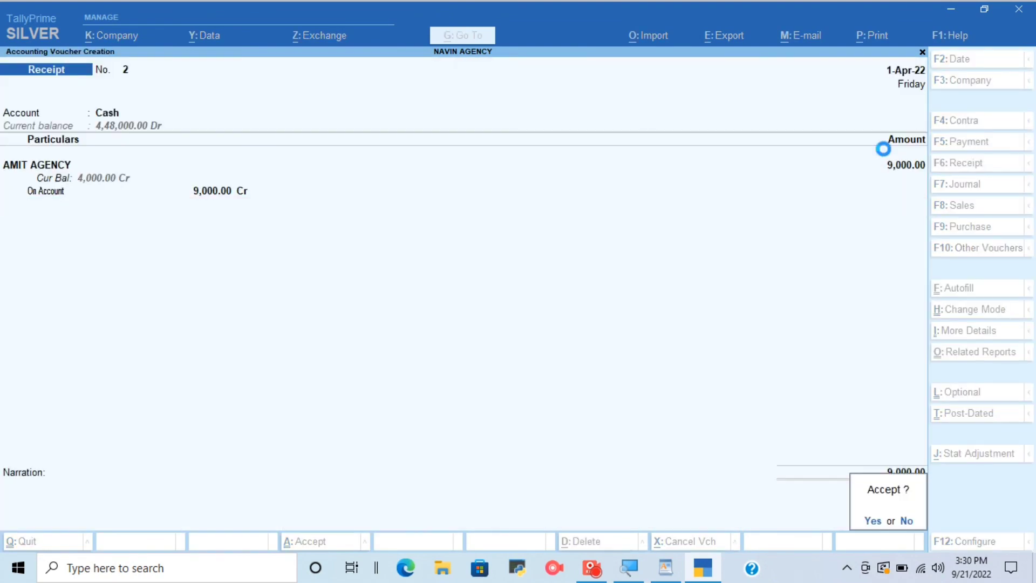
key(Return)
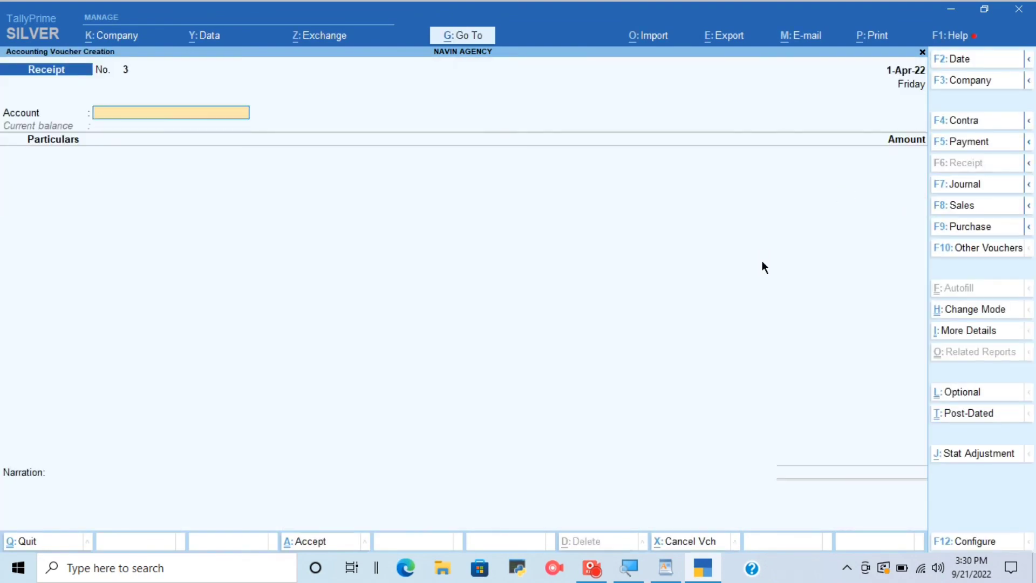
key(Escape)
key(Return)
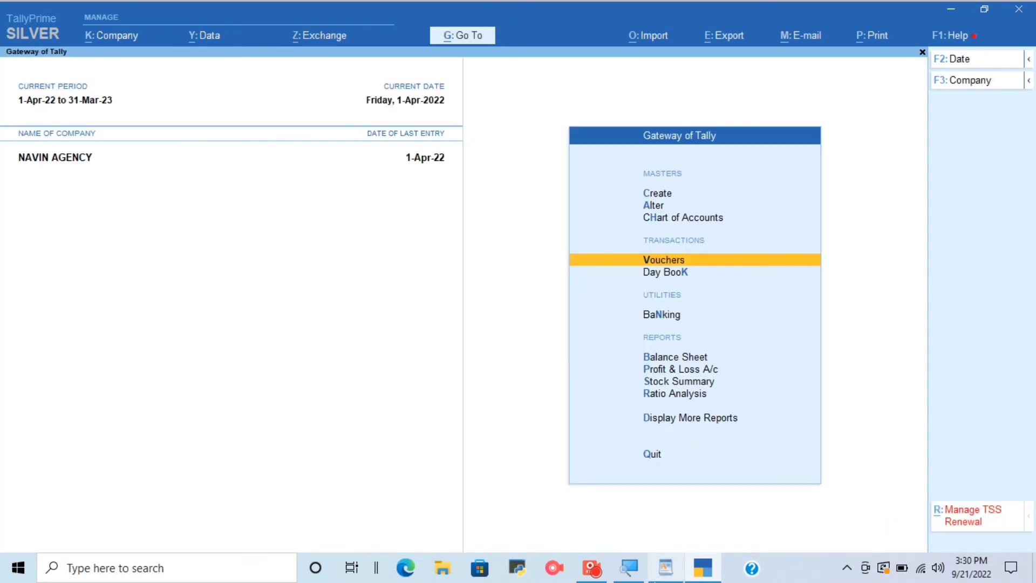
Review the remaining balance sheet task in WordPad, then switch back to TallyPrime.
click(666, 567)
scroll(507, 341, up, 5)
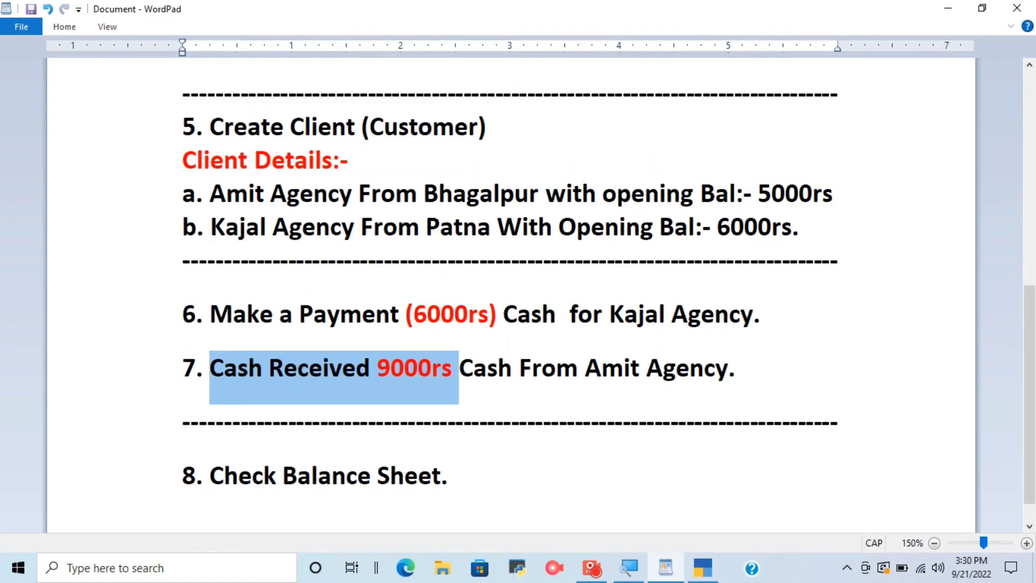
scroll(508, 342, down, 5)
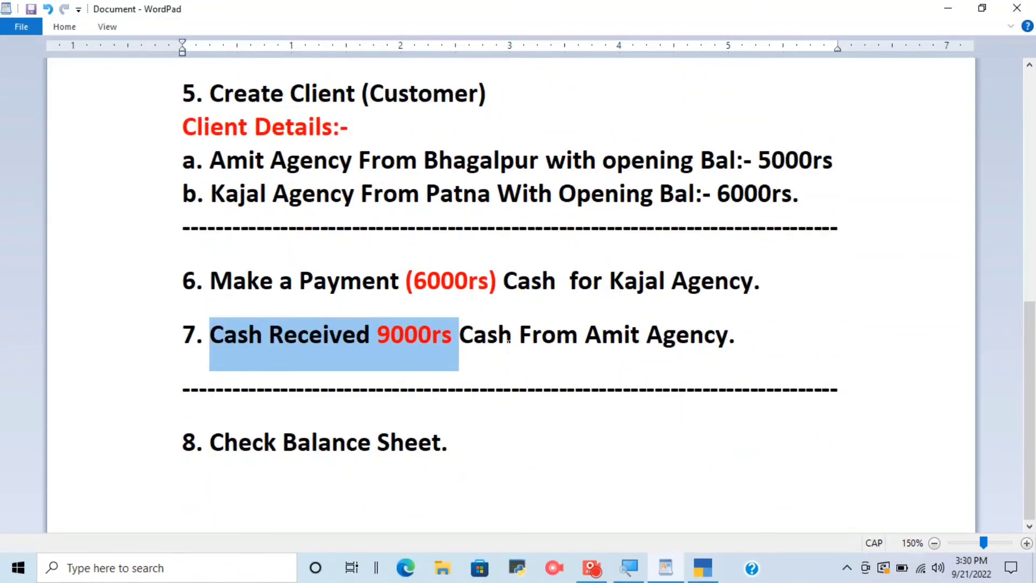
drag(447, 441, 162, 463)
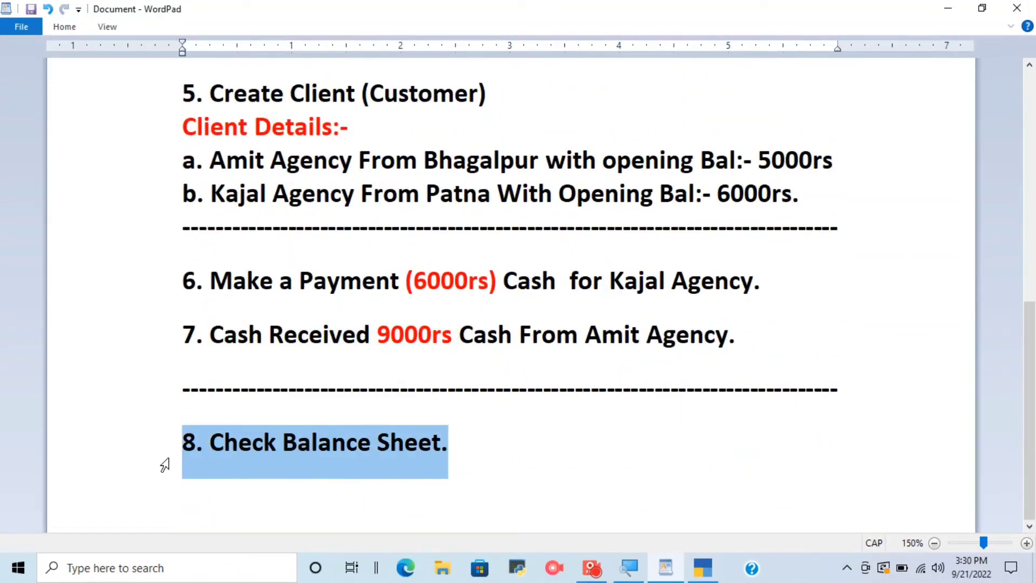
click(702, 567)
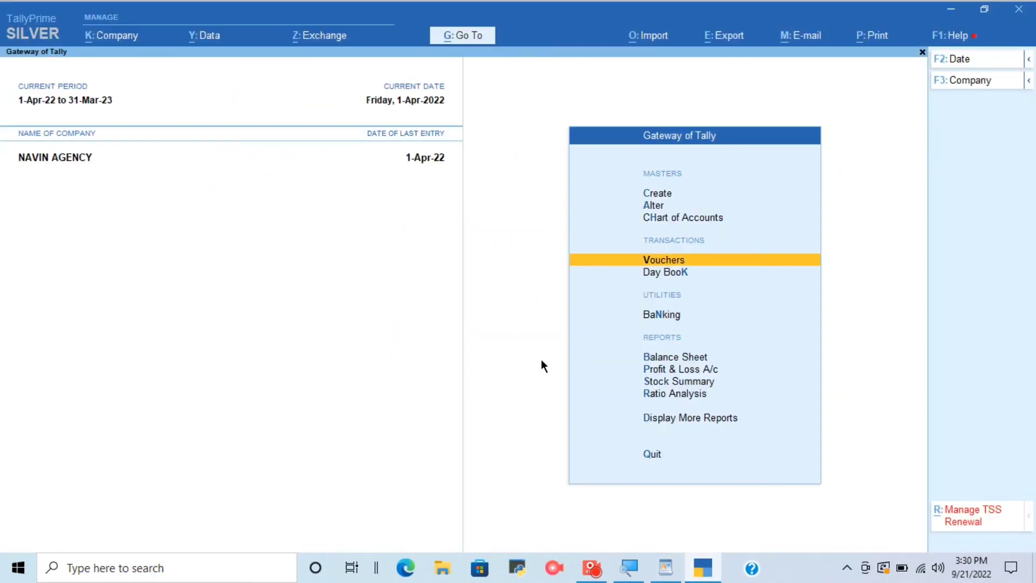
Open the Balance Sheet report for NAVIN AGENCY and expand it to the detailed view.
key(Down)
key(Down)
key(Down)
key(Down)
key(Up)
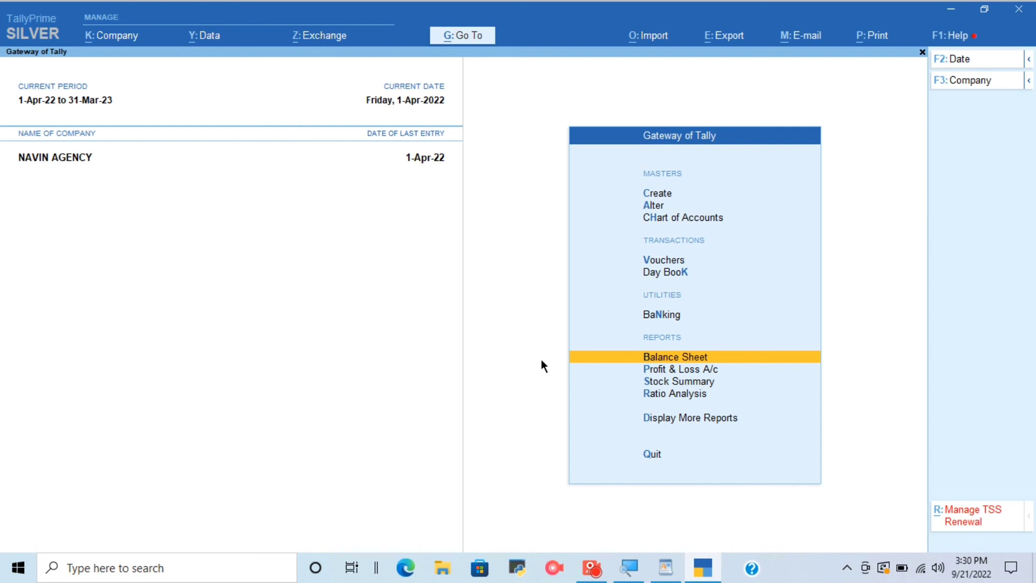
key(Return)
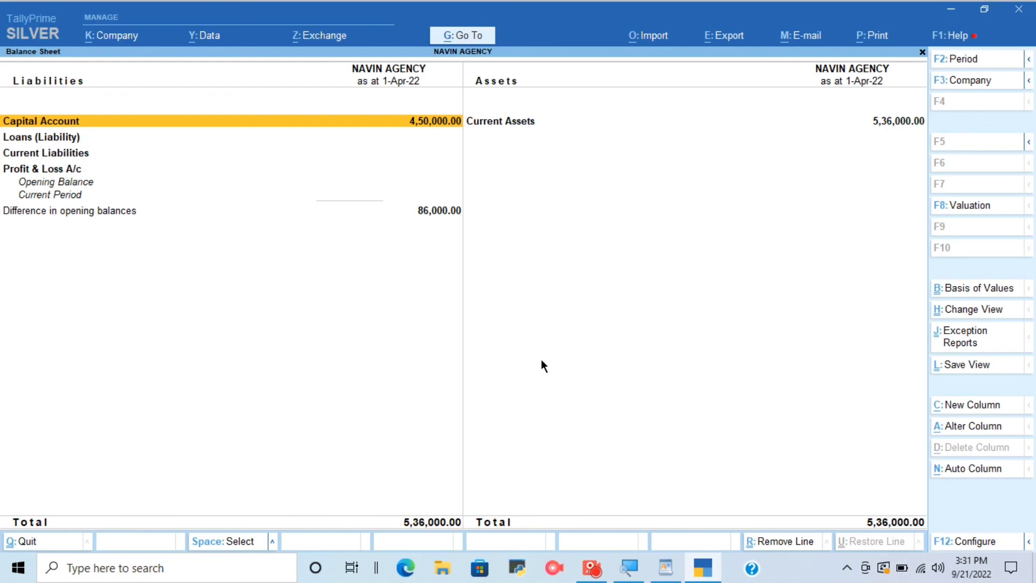
key(alt+F5)
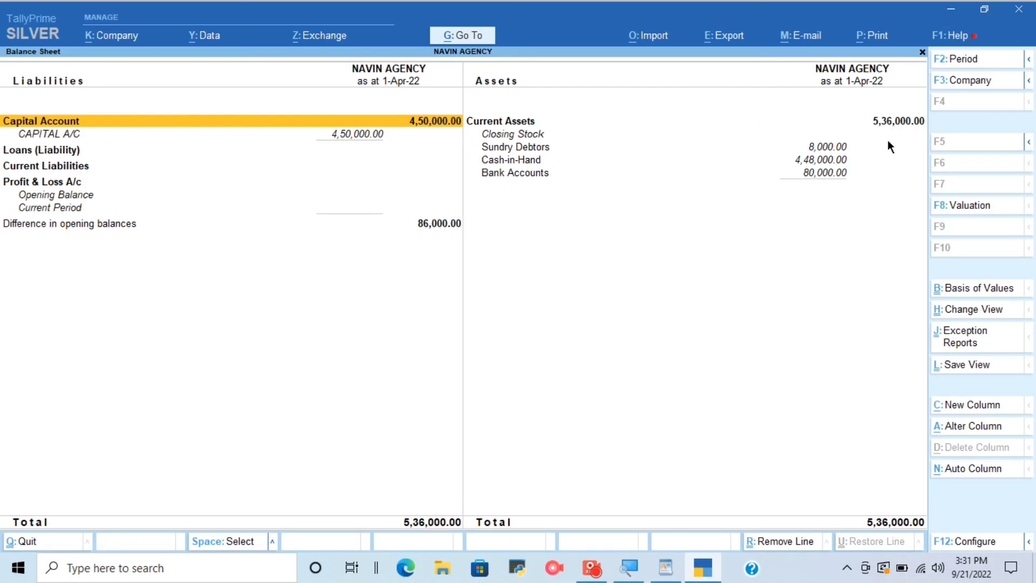
Examine the Sundry Debtors, Cash-in-Hand and Bank Accounts lines under Current Assets.
click(510, 148)
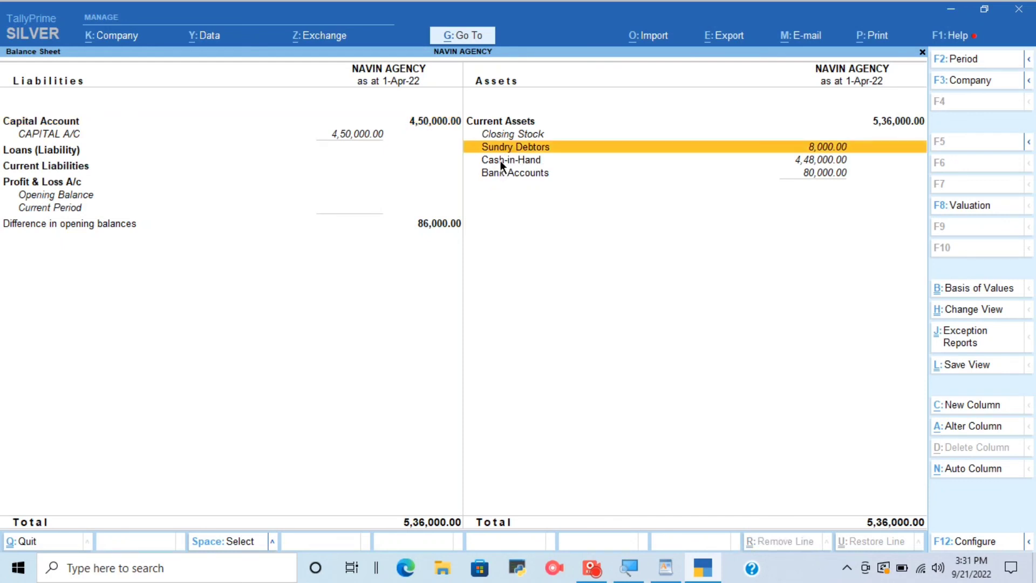
click(500, 161)
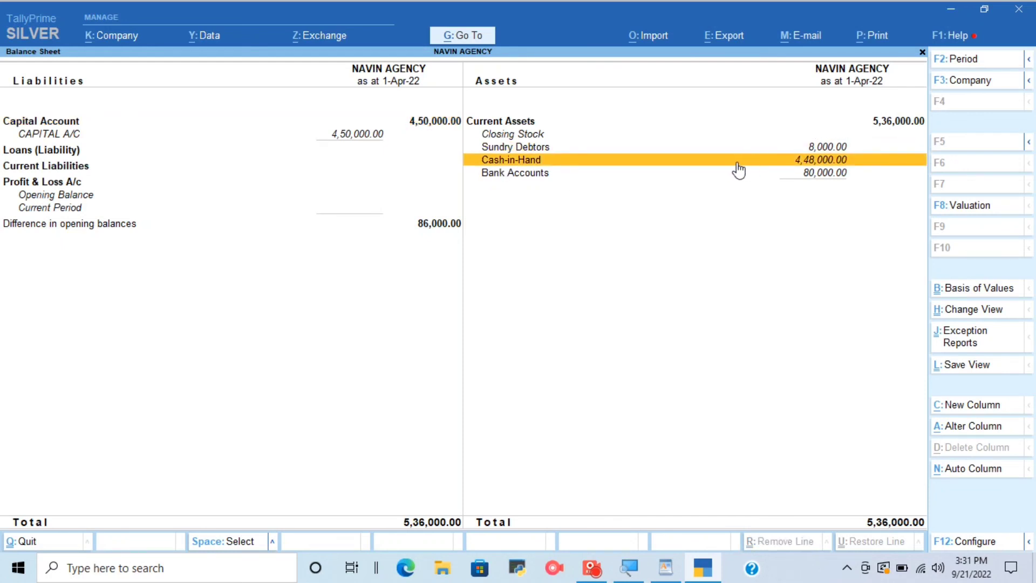
click(519, 180)
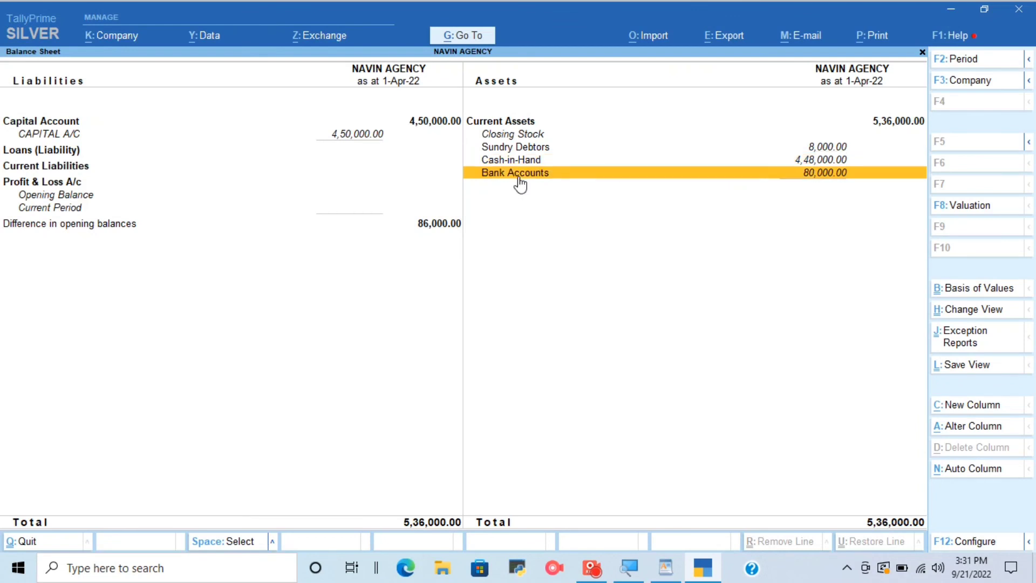